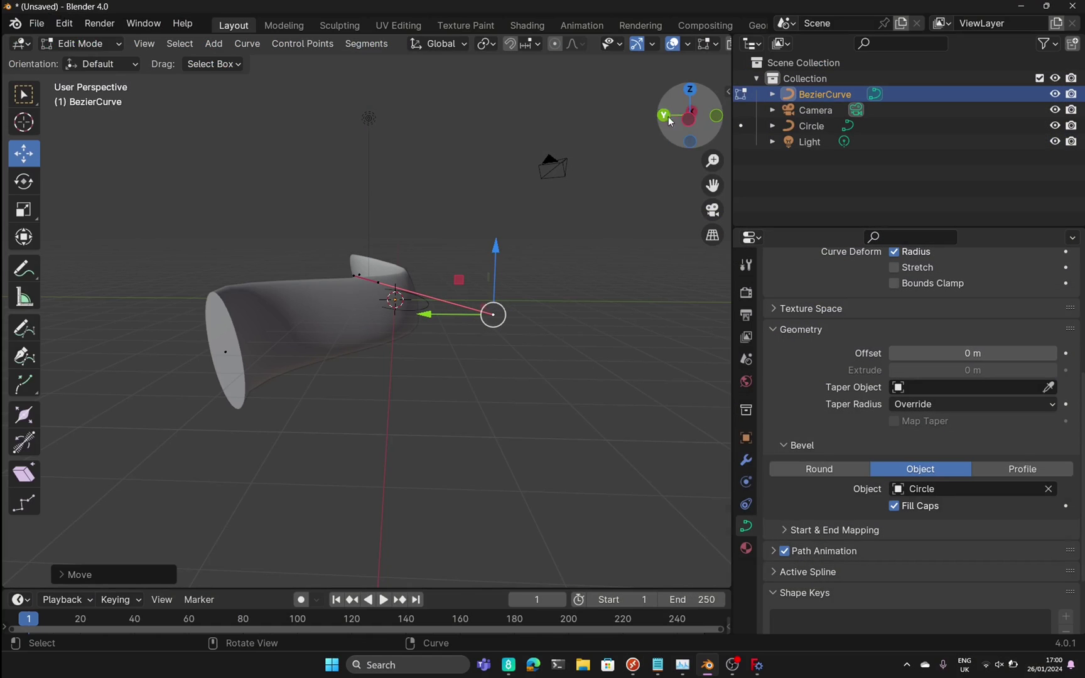
# - Reshape the existing swept tube by moving a curve control point, then orbit around it
pyautogui.moveTo(492, 314); pyautogui.dragTo(433, 263)
pyautogui.moveTo(690, 114)
pyautogui.mouseDown()
pyautogui.moveTo(672, 116)
pyautogui.moveTo(686, 114)
pyautogui.mouseUp()
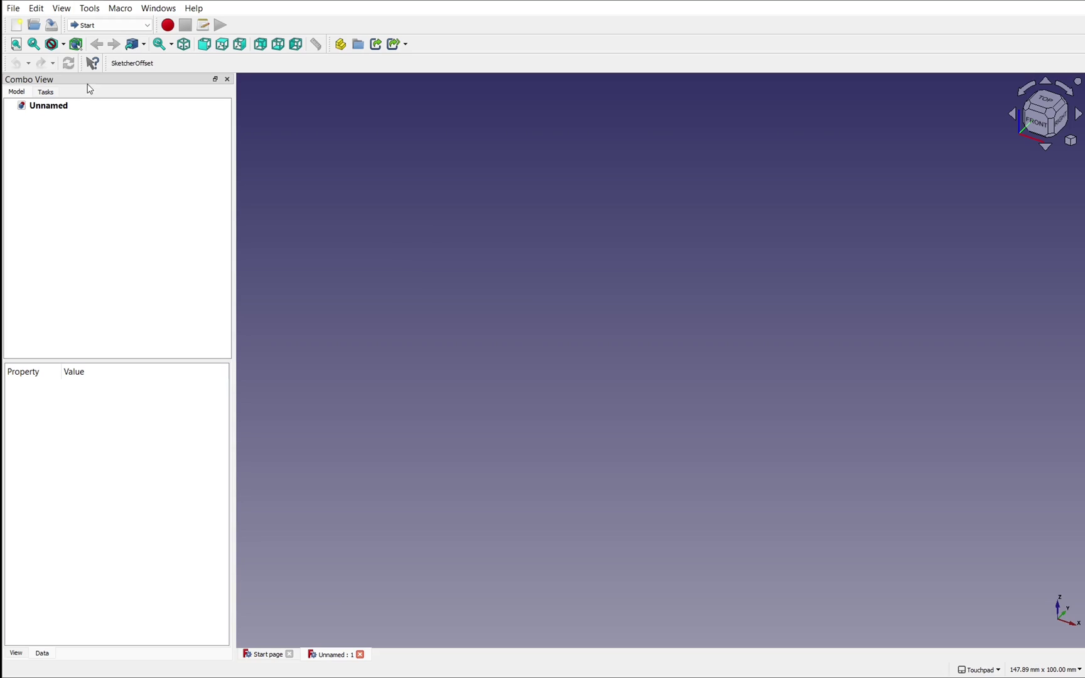
# - Switch to the Part Design workbench and create a new body
pyautogui.click(111, 27)
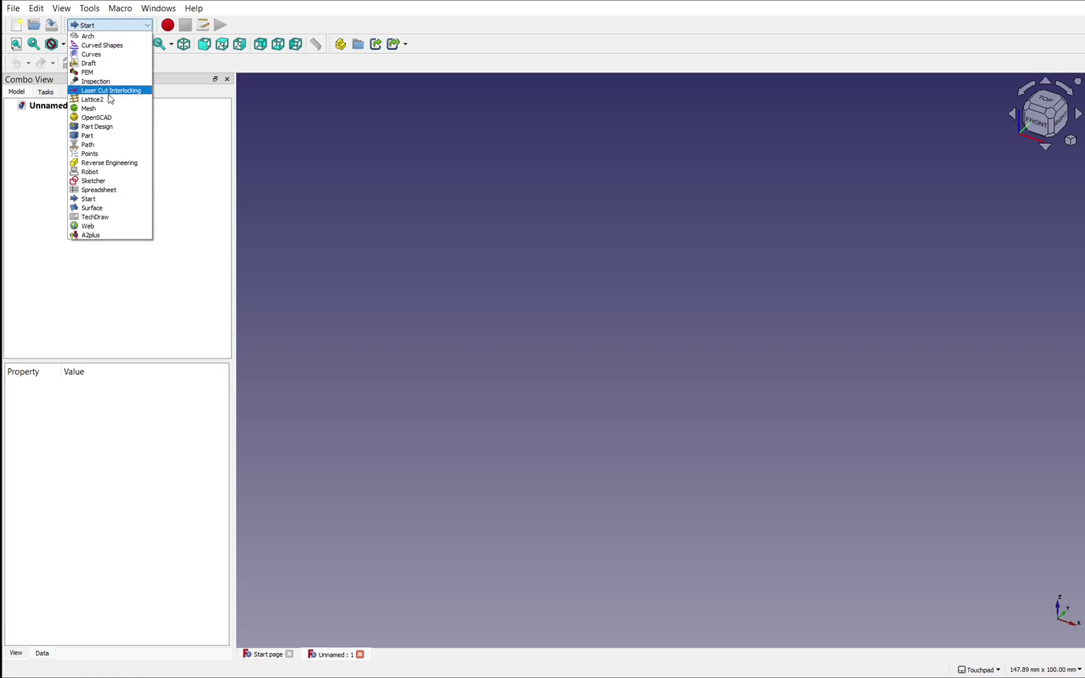
pyautogui.click(113, 126)
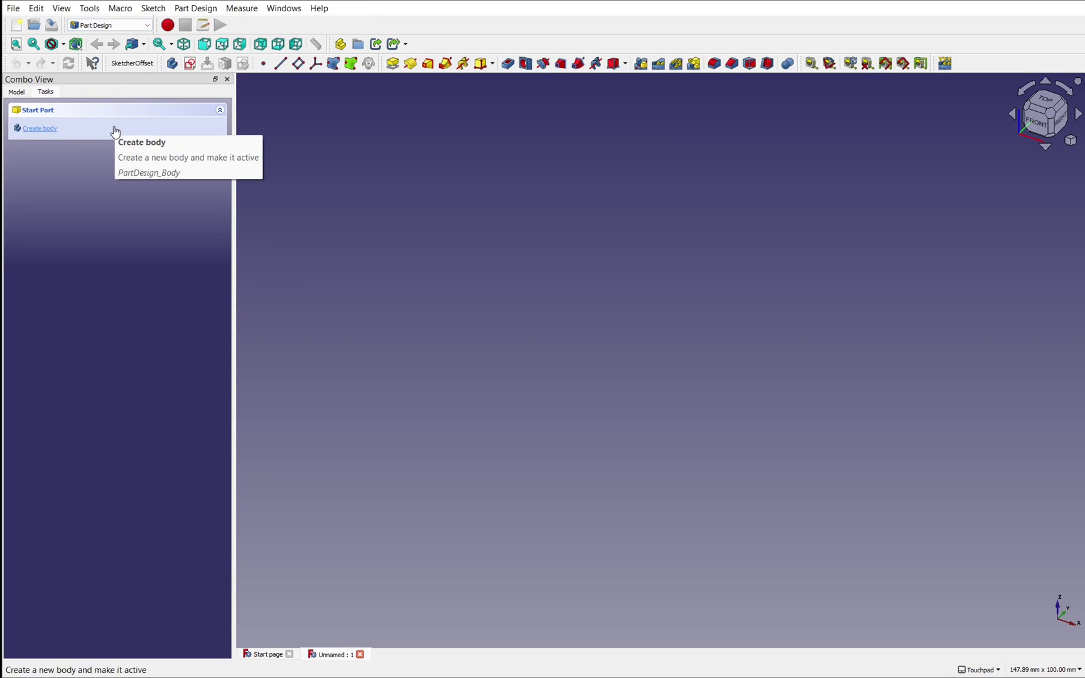
pyautogui.click(44, 128)
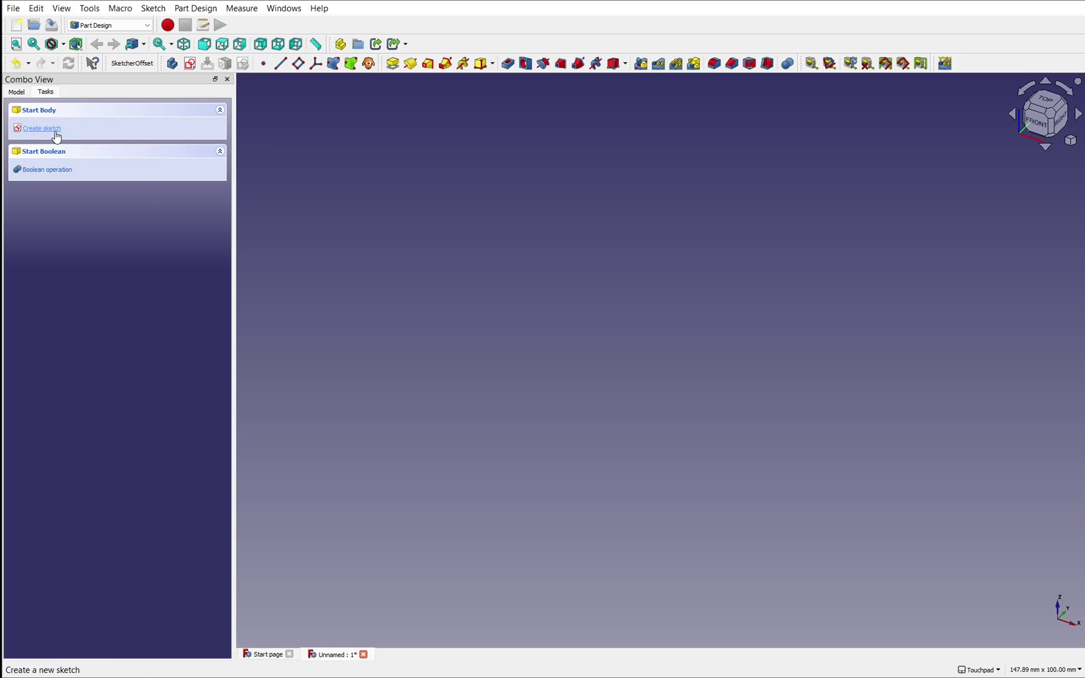
# - Sketch a circle centred on the origin of the XZ plane and close the sketch
pyautogui.click(55, 130)
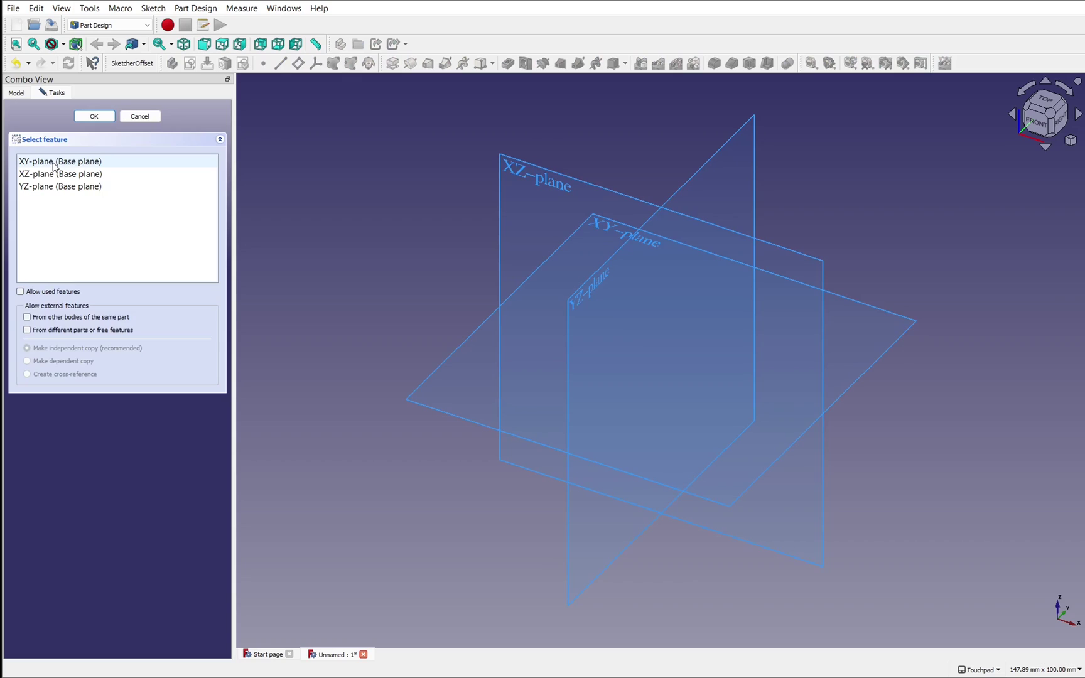
pyautogui.click(525, 174)
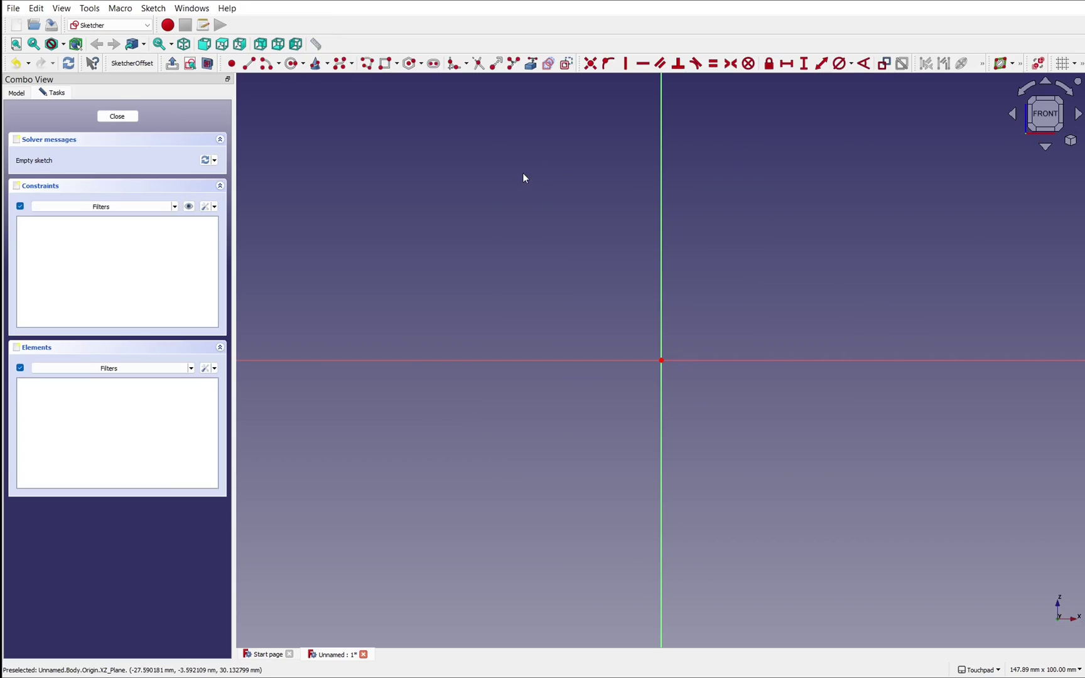
pyautogui.click(288, 67)
pyautogui.click(662, 361)
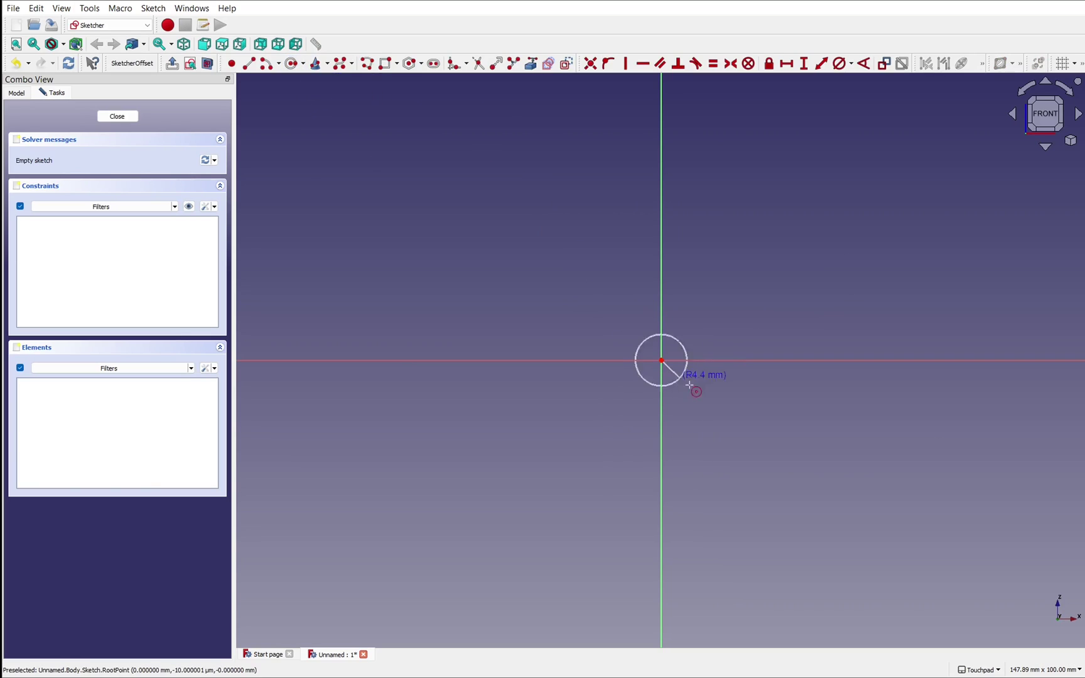
pyautogui.click(707, 403)
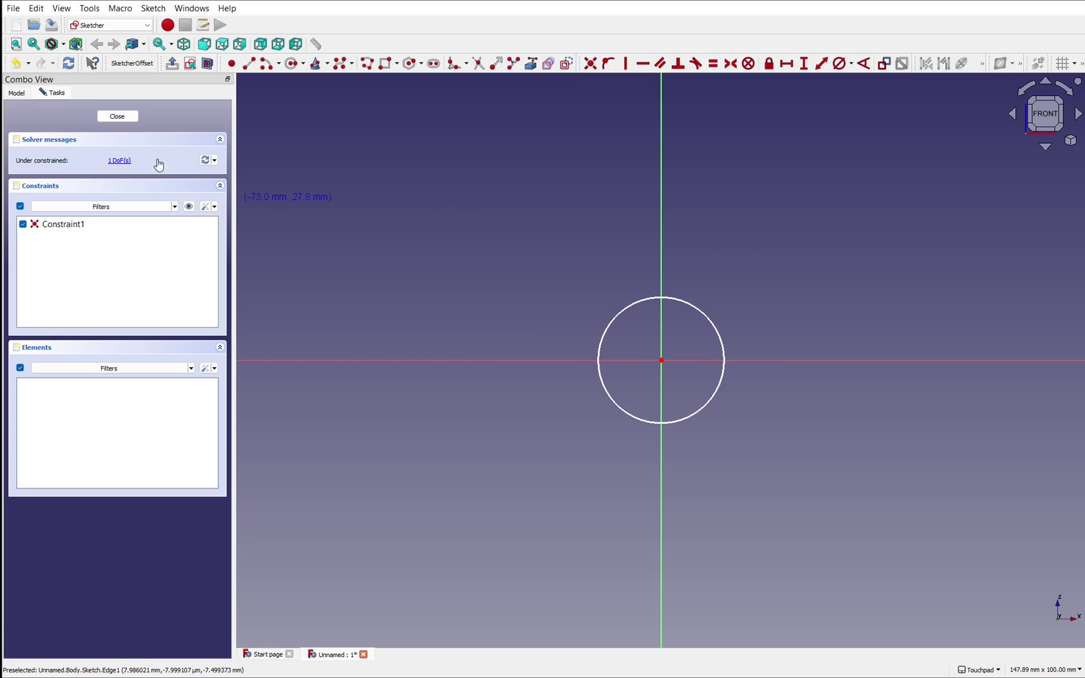
pyautogui.click(126, 115)
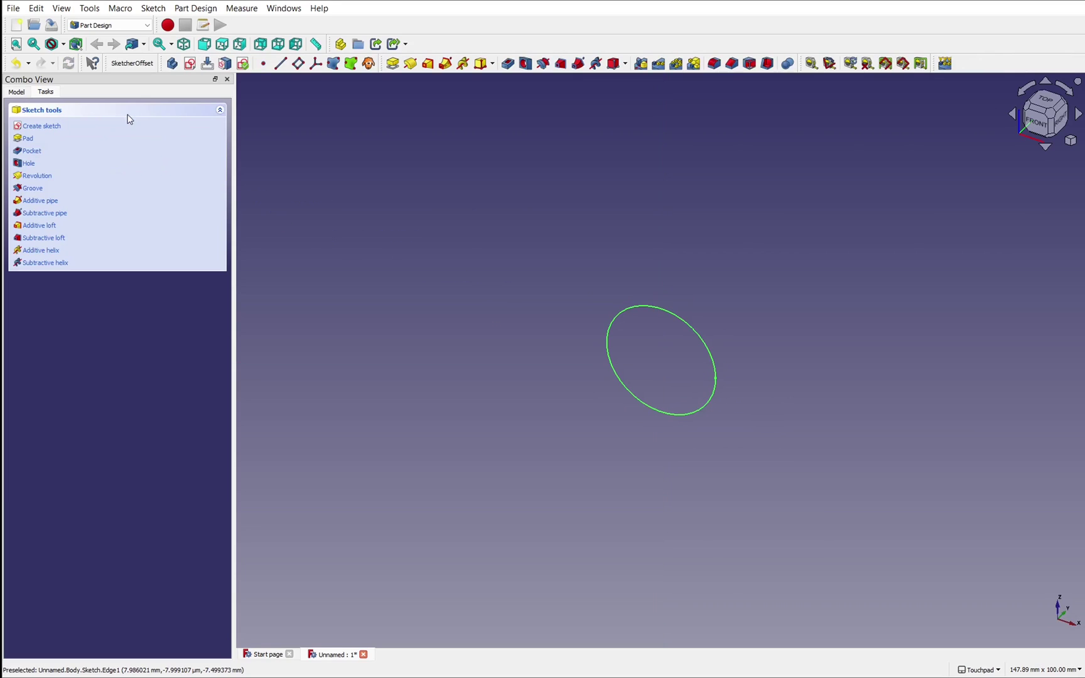
# - Start a new sketch on the XY plane with the circle sketch deselected
pyautogui.click(325, 165)
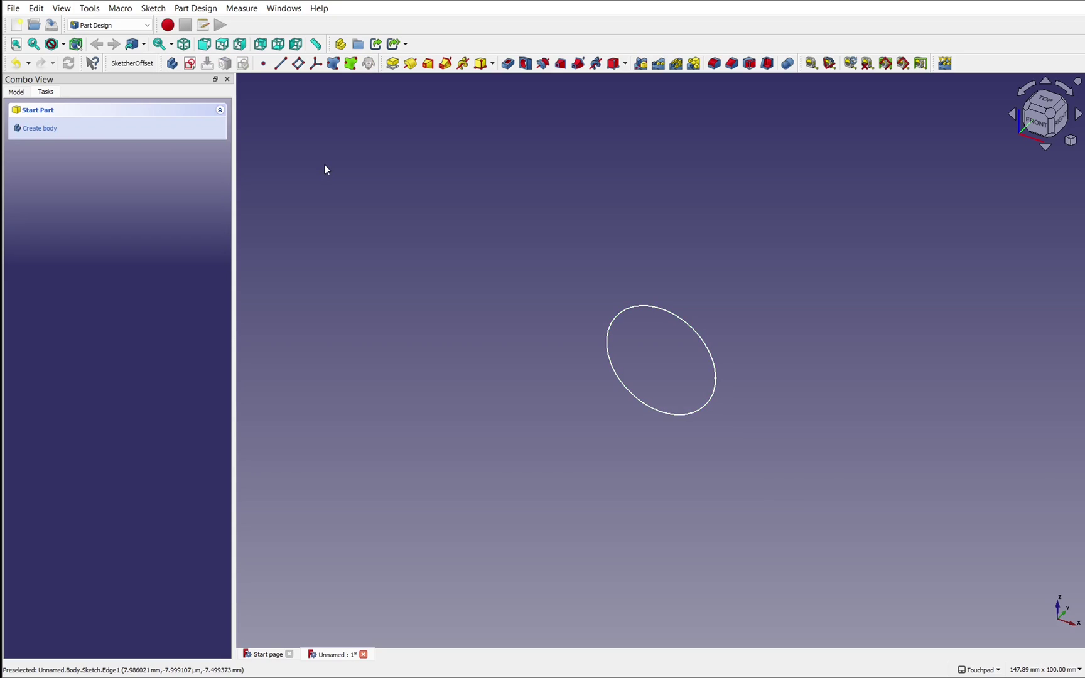
pyautogui.click(190, 64)
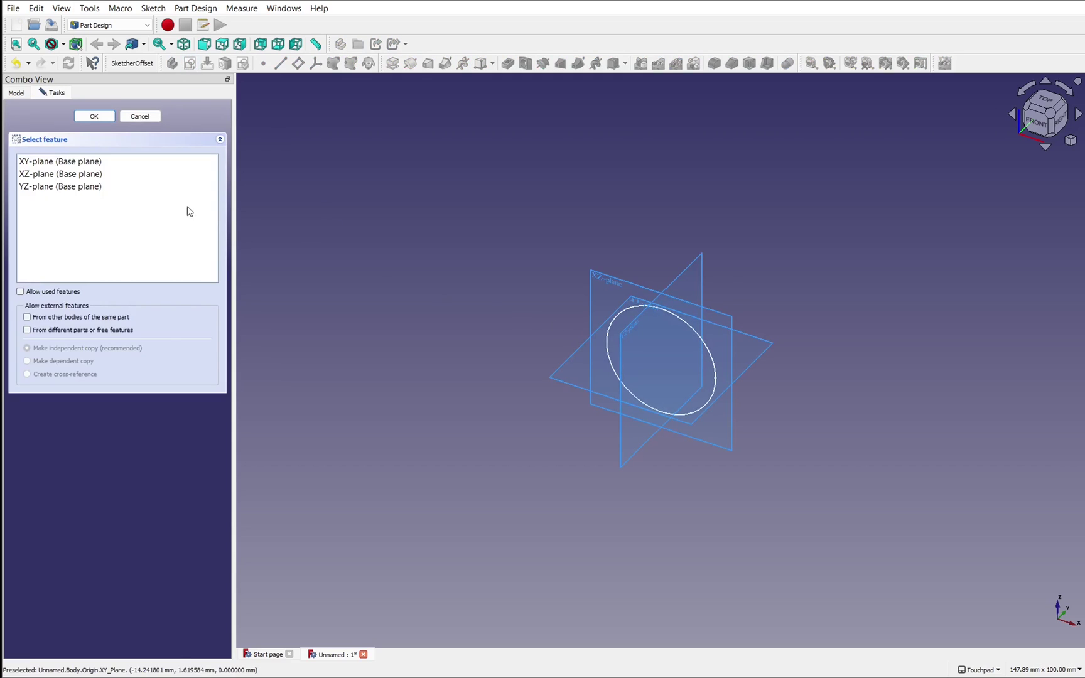
pyautogui.click(55, 165)
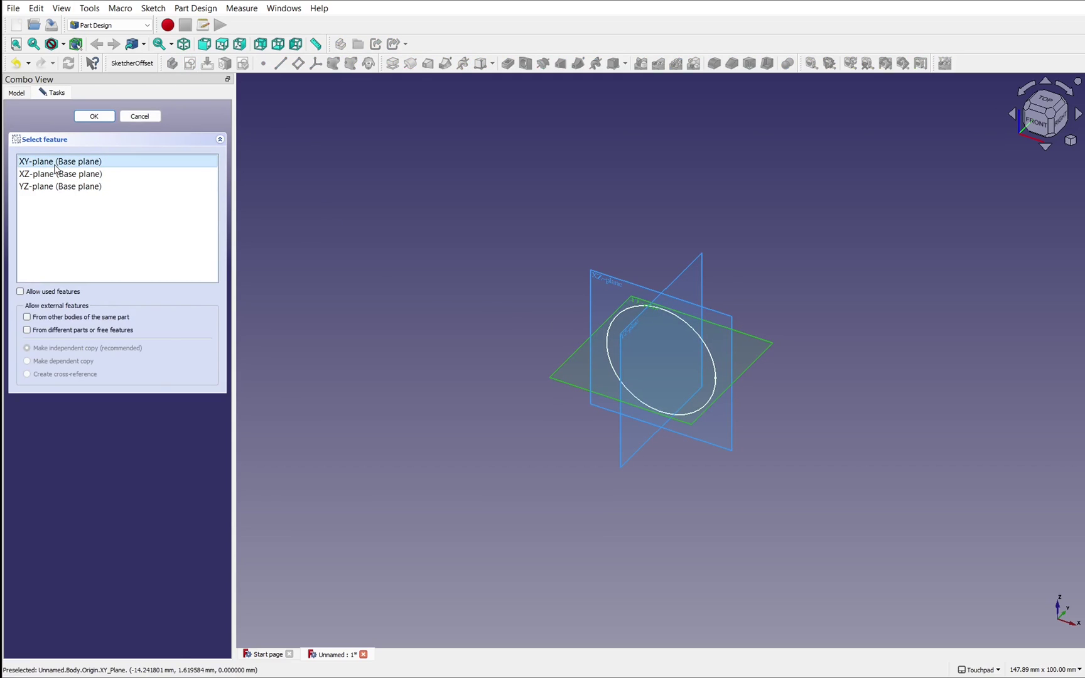
pyautogui.click(99, 119)
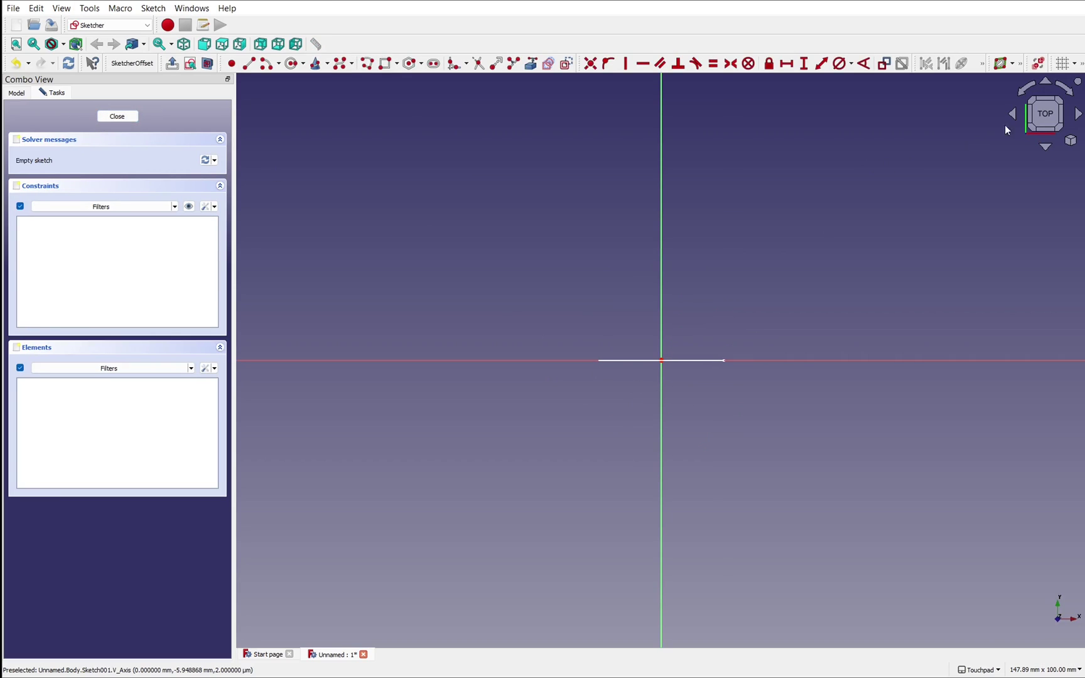
# - Orient the sketch view to look straight down from the top
pyautogui.moveTo(1051, 138)
pyautogui.mouseDown()
pyautogui.moveTo(957, 229)
pyautogui.moveTo(963, 196)
pyautogui.moveTo(589, 341)
pyautogui.mouseUp()
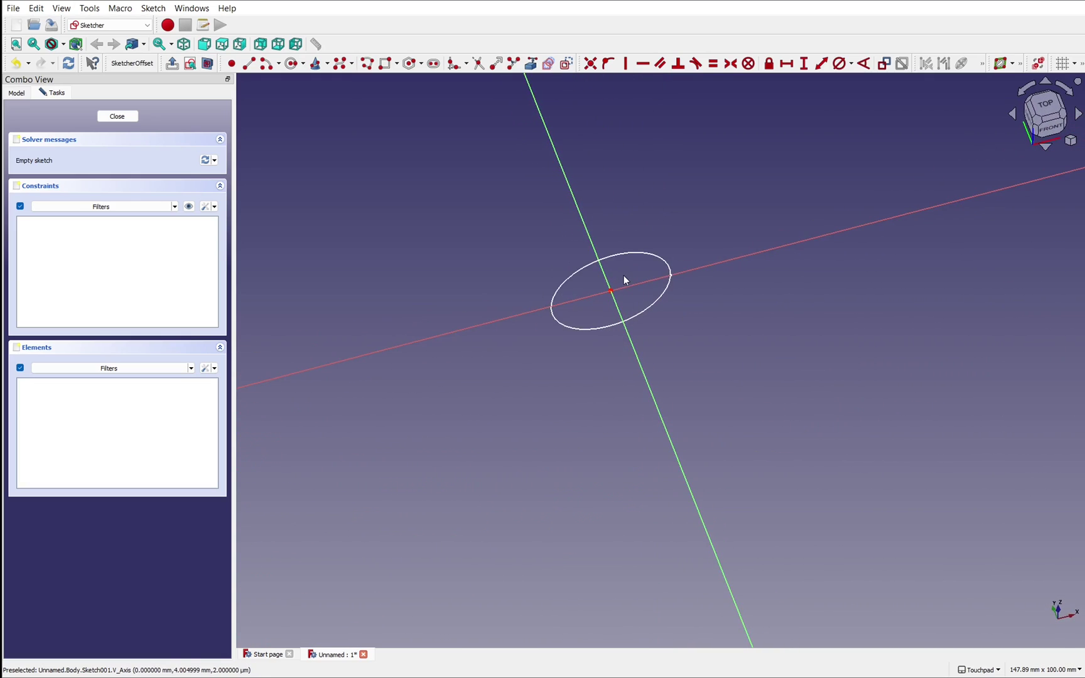
pyautogui.moveTo(601, 306)
pyautogui.mouseDown()
pyautogui.moveTo(661, 337)
pyautogui.moveTo(564, 297)
pyautogui.moveTo(609, 357)
pyautogui.moveTo(664, 293)
pyautogui.moveTo(671, 330)
pyautogui.mouseUp()
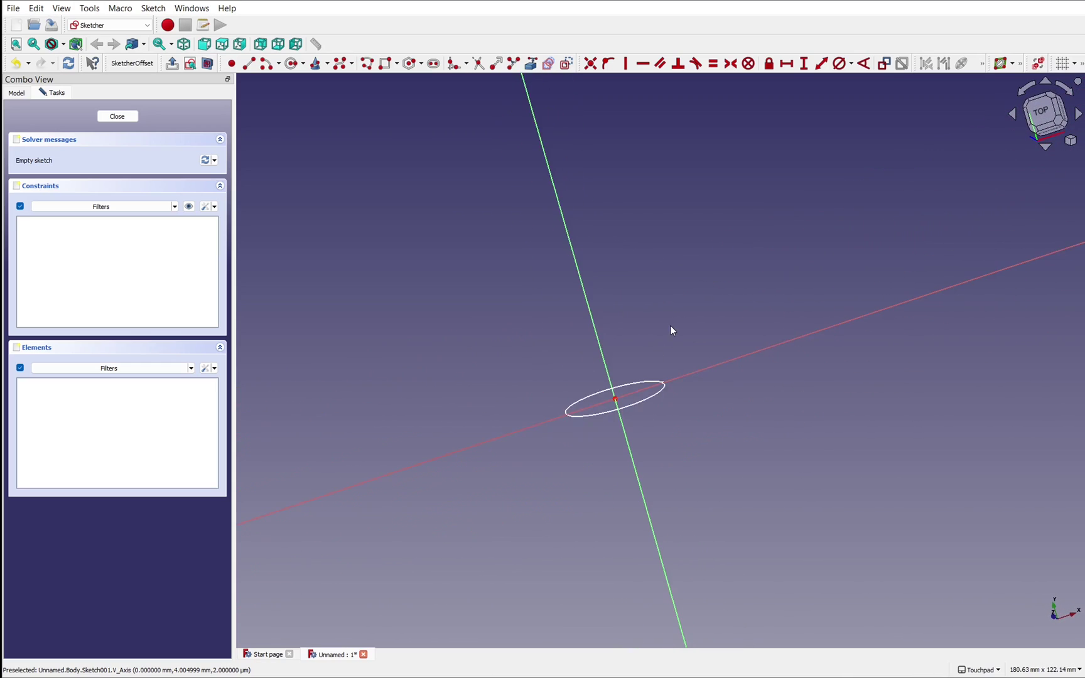
pyautogui.scroll(-2, 669, 325)
pyautogui.keyDown('shift'); pyautogui.moveTo(668, 240); pyautogui.dragTo(656, 283); pyautogui.keyUp('shift')
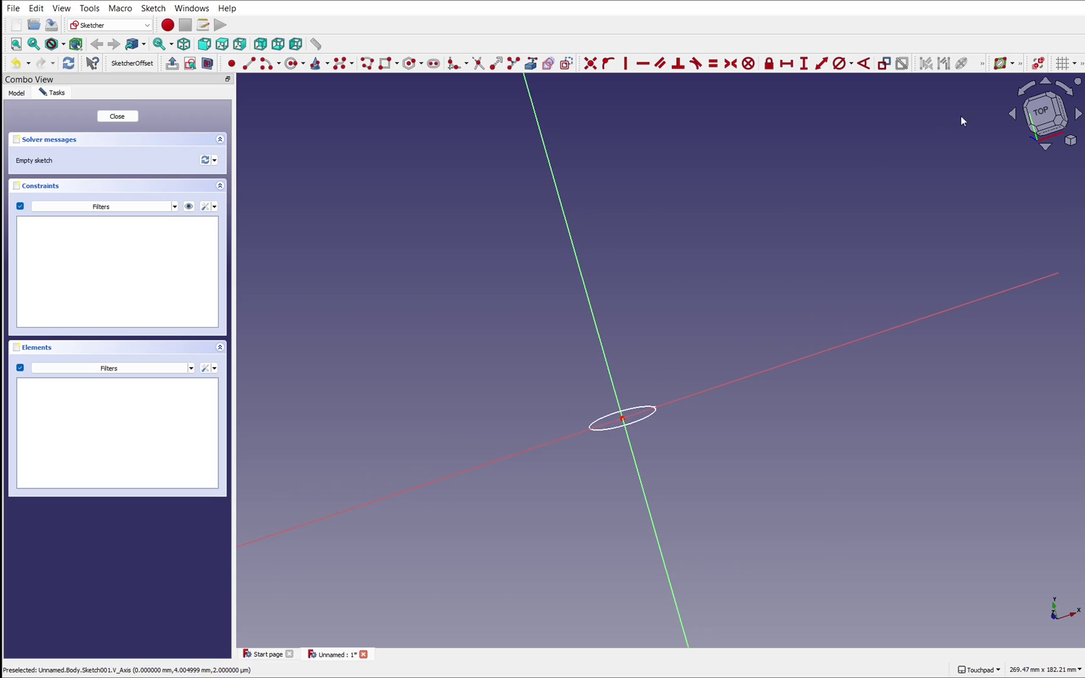
pyautogui.click(1038, 114)
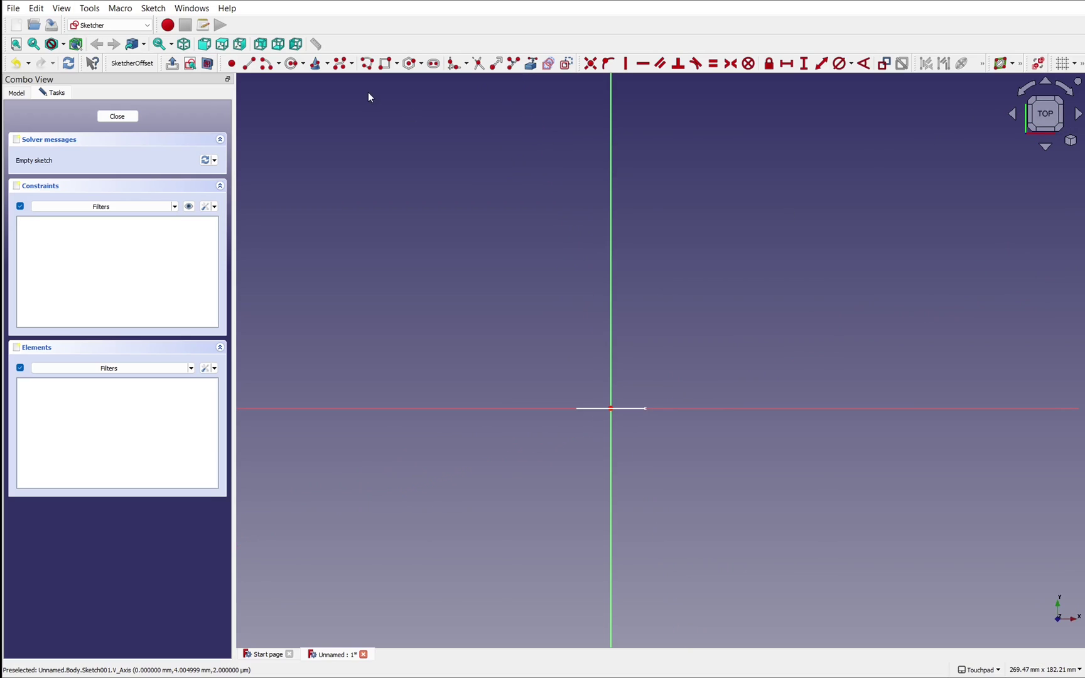
# - Draw a seven-pole B-spline from the origin rising upward and bending right
pyautogui.click(344, 69)
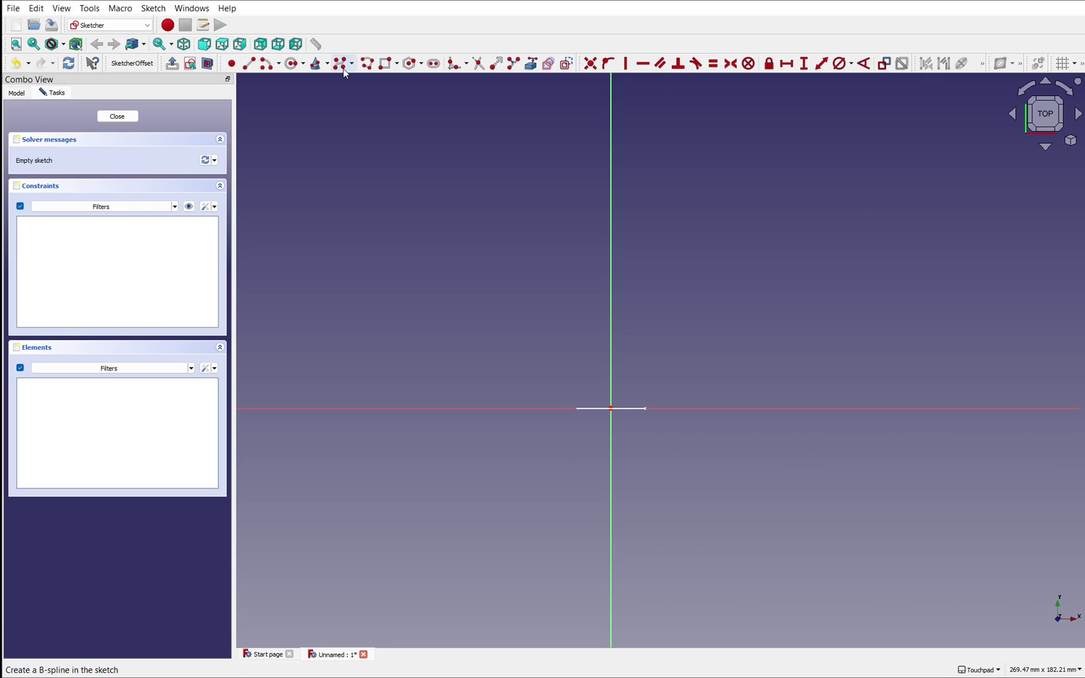
pyautogui.click(610, 409)
pyautogui.click(592, 371)
pyautogui.click(596, 281)
pyautogui.click(589, 191)
pyautogui.click(642, 107)
pyautogui.click(815, 102)
pyautogui.click(934, 148)
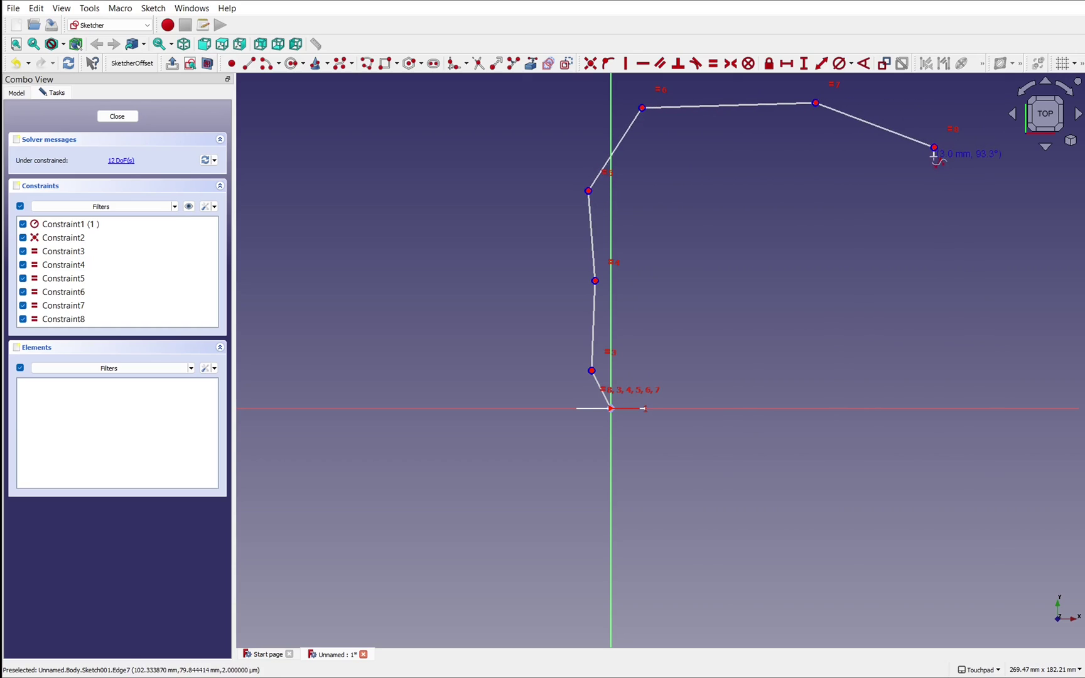
pyautogui.rightClick(935, 155)
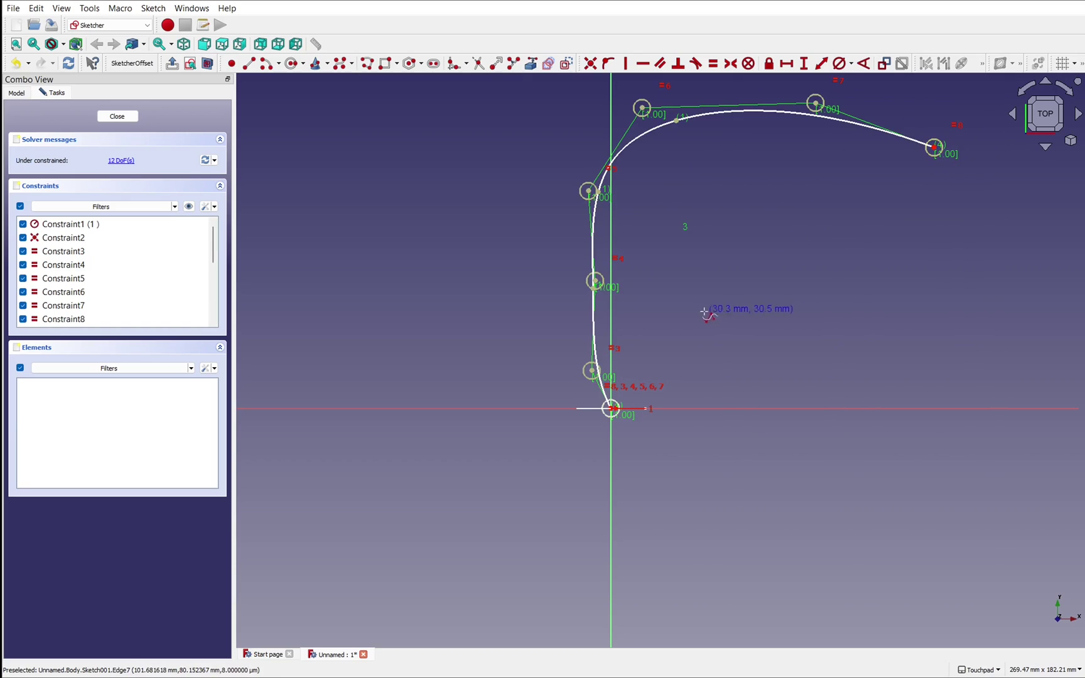
pyautogui.rightClick(685, 257)
# - Drag the poles to make the arch higher and wider, then close the sketch
pyautogui.moveTo(669, 223)
pyautogui.mouseDown(button='middle')
pyautogui.moveTo(620, 368)
pyautogui.moveTo(715, 340)
pyautogui.moveTo(625, 331)
pyautogui.mouseUp(button='middle')
pyautogui.moveTo(625, 332); pyautogui.dragTo(576, 281)
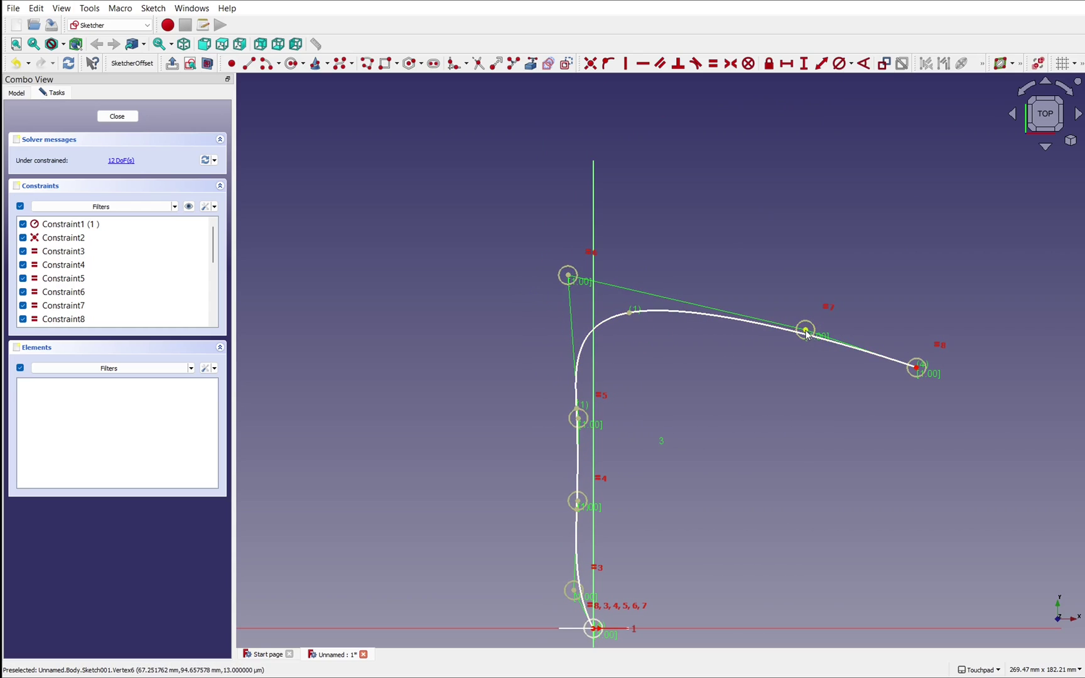
pyautogui.moveTo(808, 331); pyautogui.dragTo(835, 163)
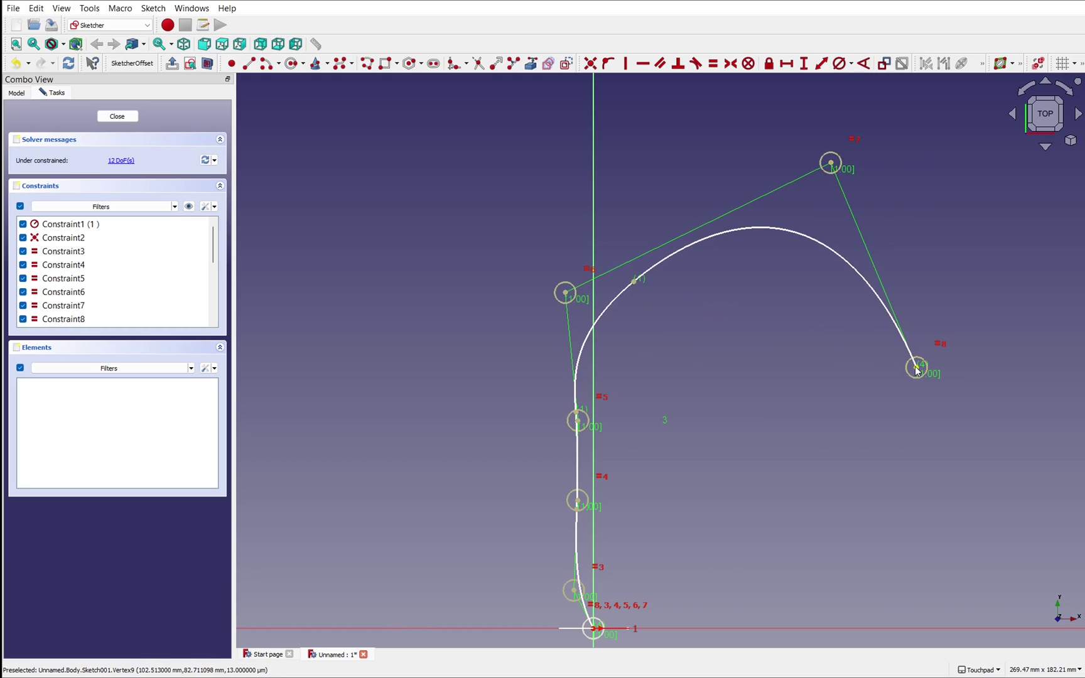
pyautogui.moveTo(917, 367)
pyautogui.mouseDown()
pyautogui.moveTo(979, 271)
pyautogui.moveTo(969, 231)
pyautogui.mouseUp()
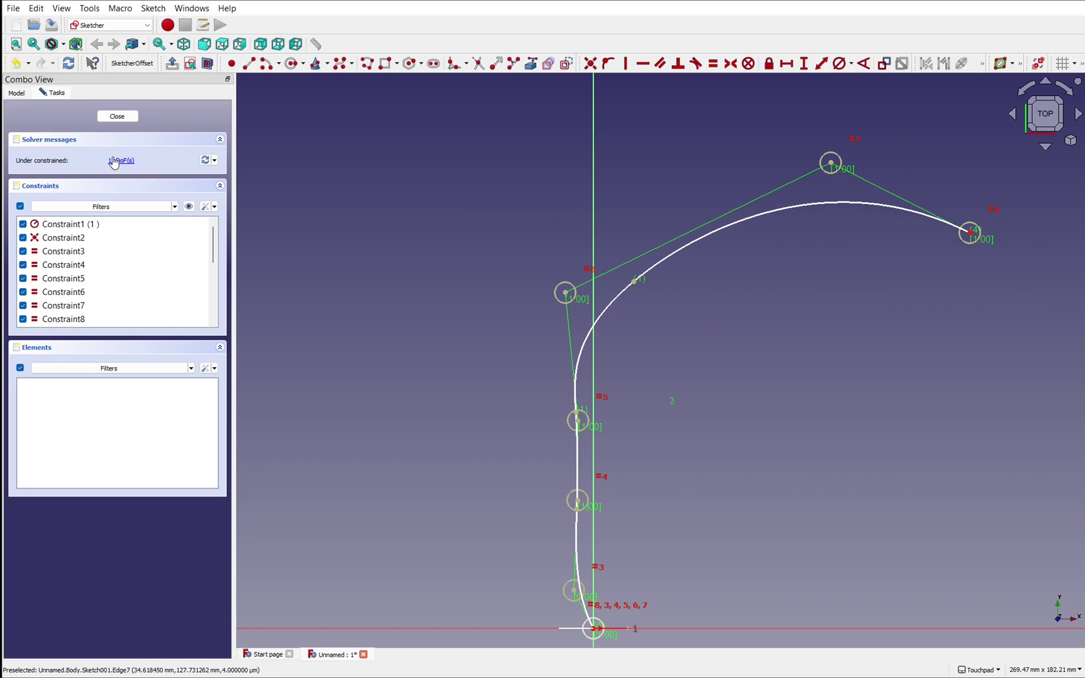
pyautogui.click(129, 116)
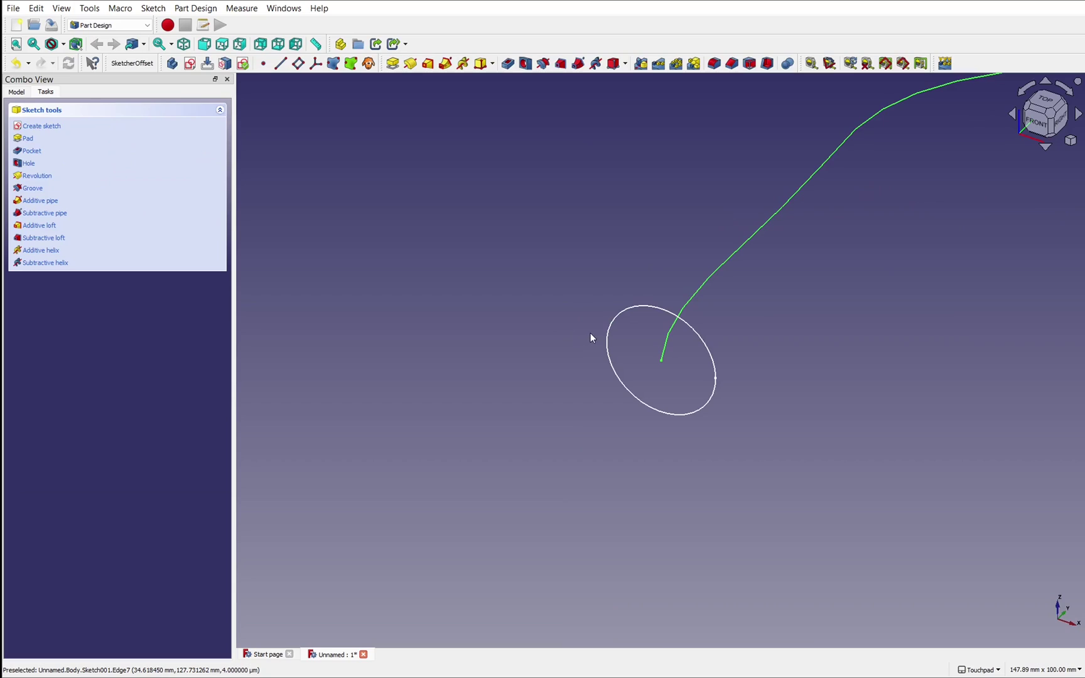
# - Sweep the circle sketch along the B-spline curve as an Additive pipe
pyautogui.scroll(-5, 590, 334)
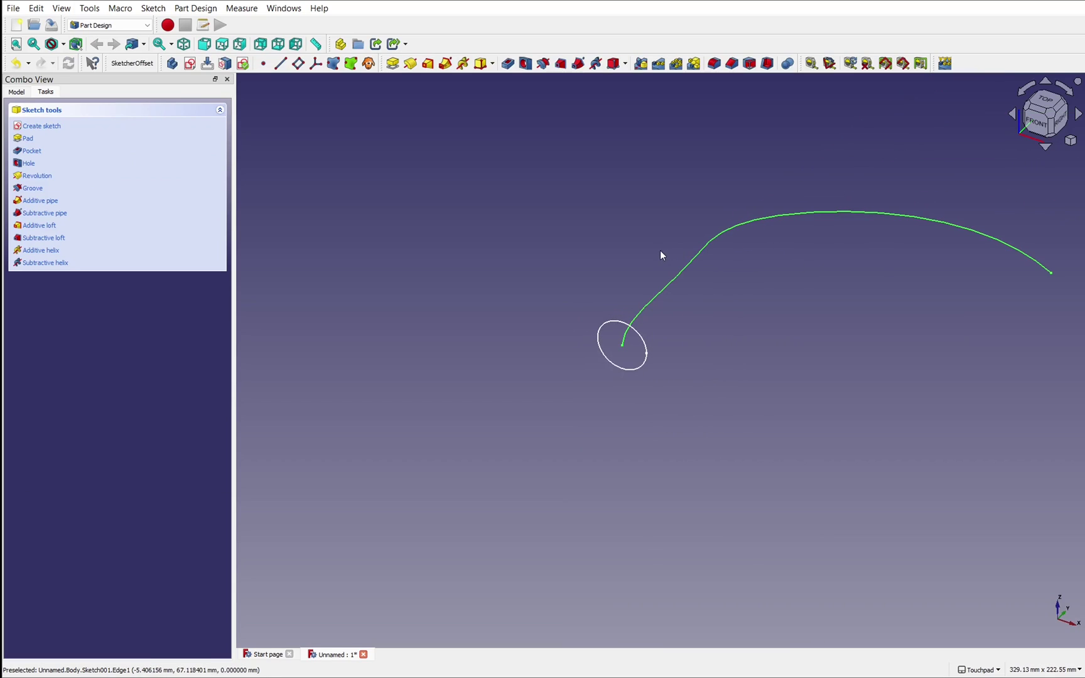
pyautogui.click(624, 370)
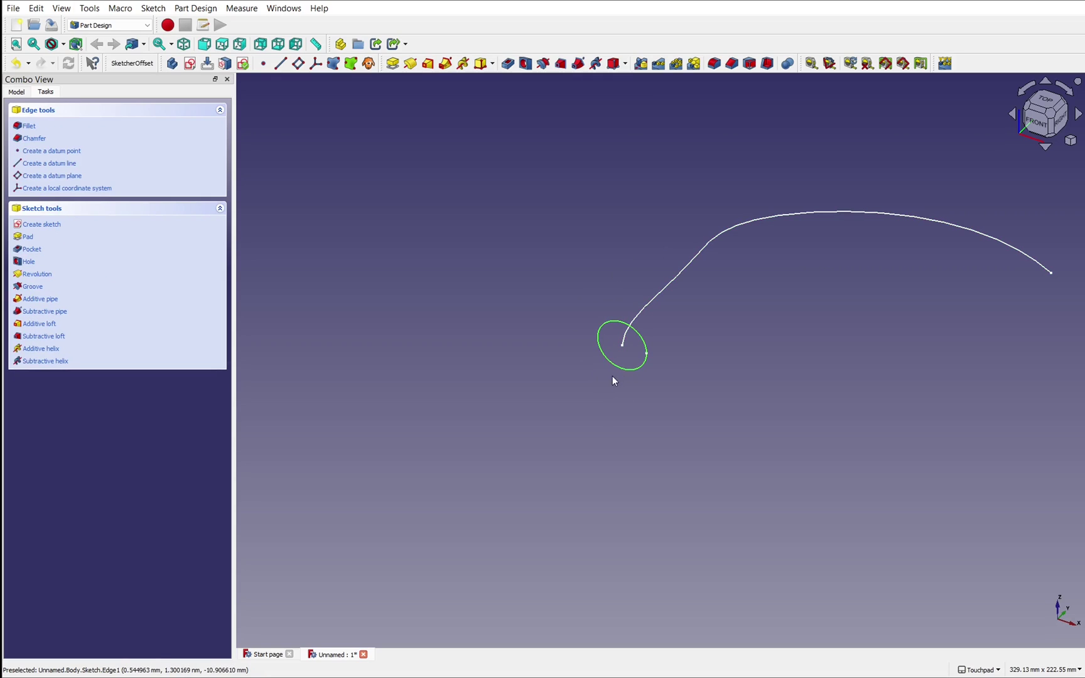
pyautogui.click(447, 65)
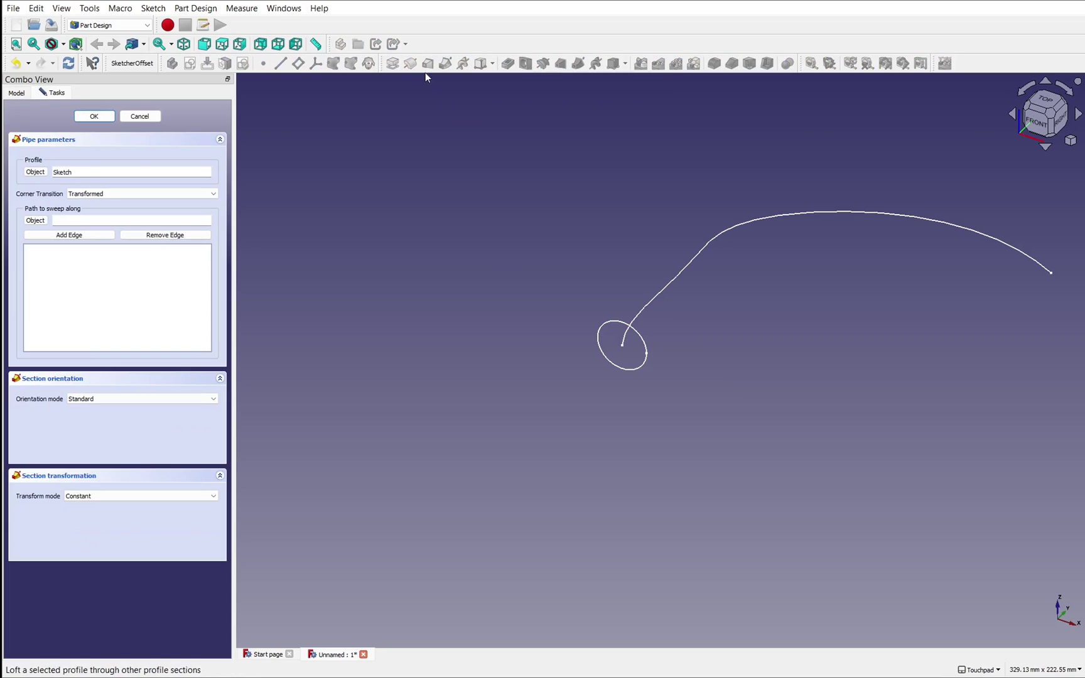
pyautogui.click(36, 221)
pyautogui.click(680, 272)
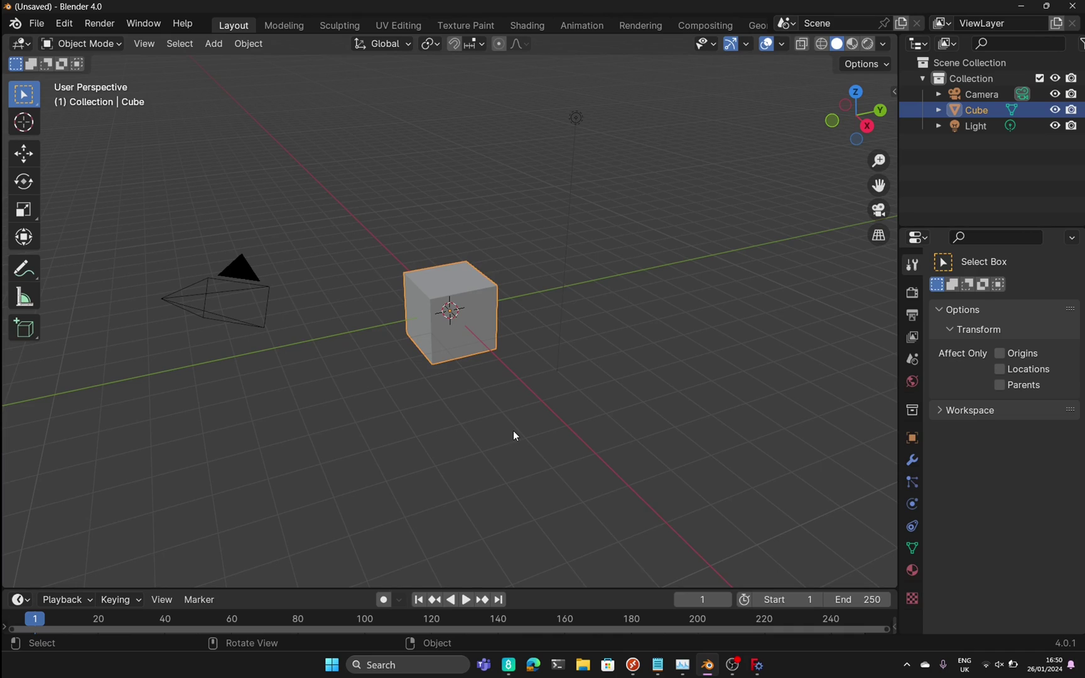
# - Delete the default cube from the scene
pyautogui.rightClick(450, 342)
pyautogui.moveTo(441, 334)
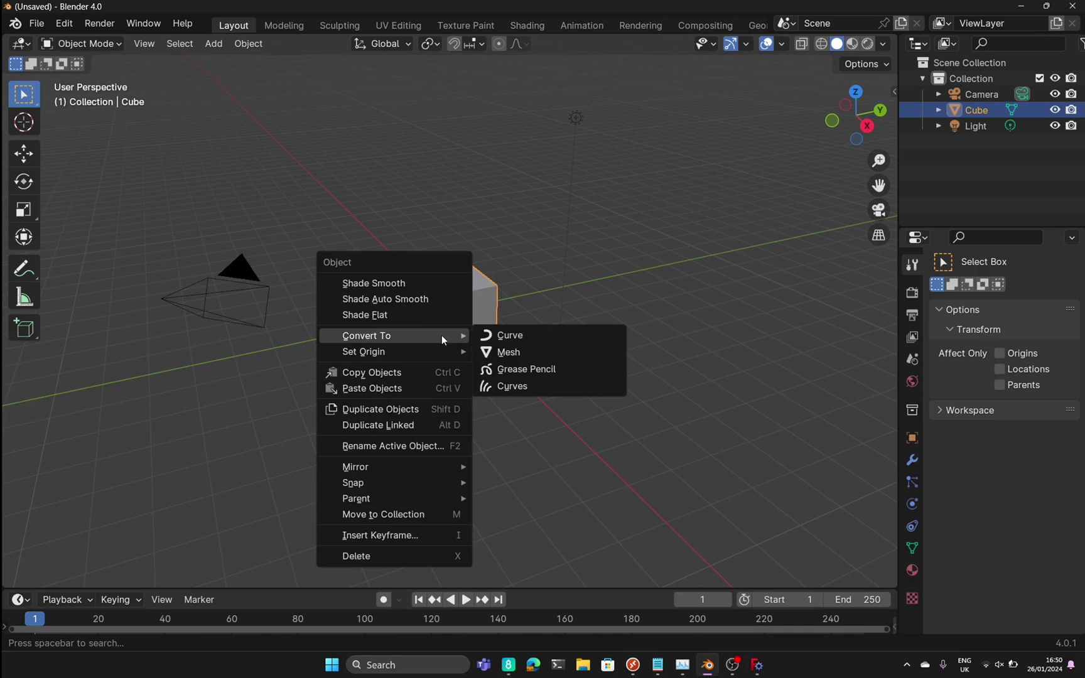
pyautogui.click(412, 557)
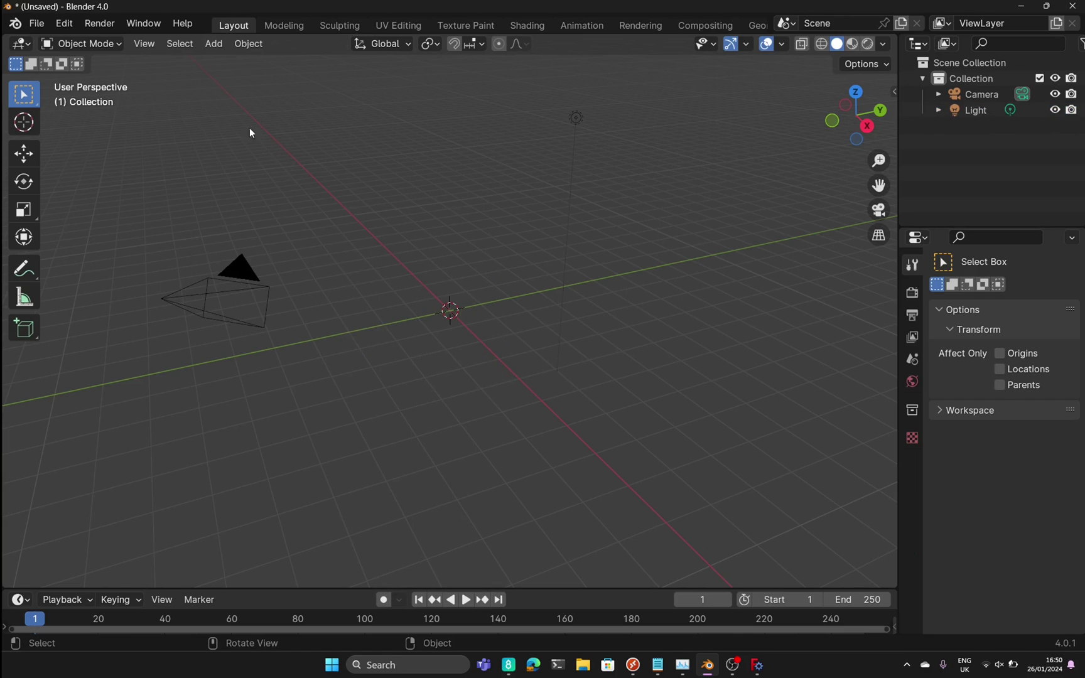
# - Add a mesh circle at the scene origin
pyautogui.click(211, 47)
pyautogui.moveTo(227, 63)
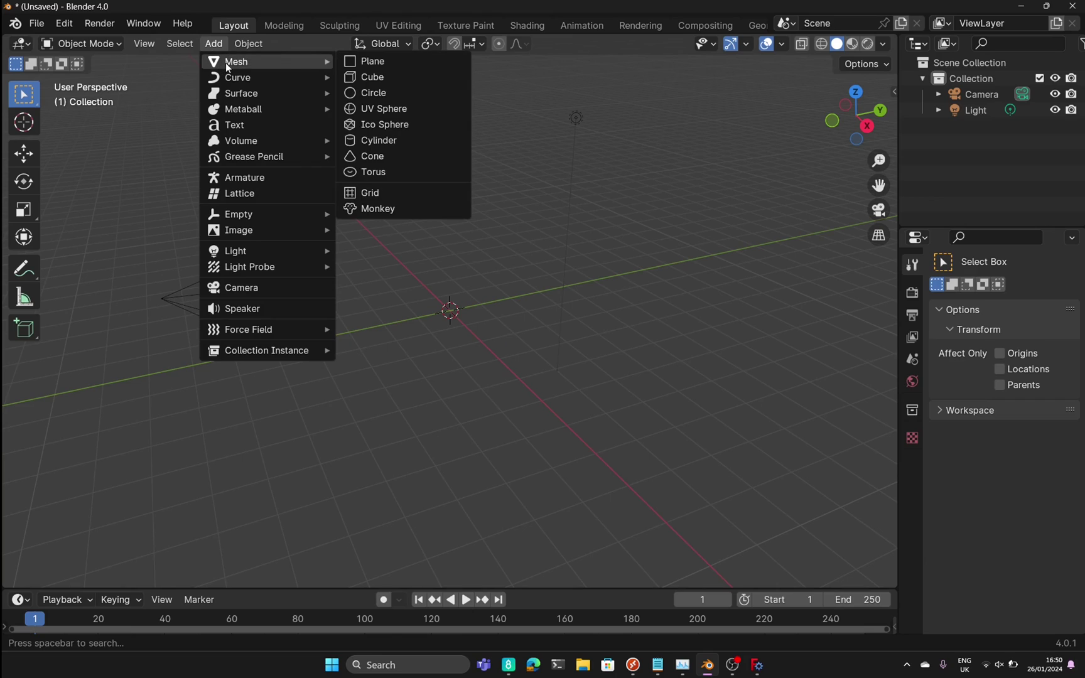
pyautogui.click(384, 92)
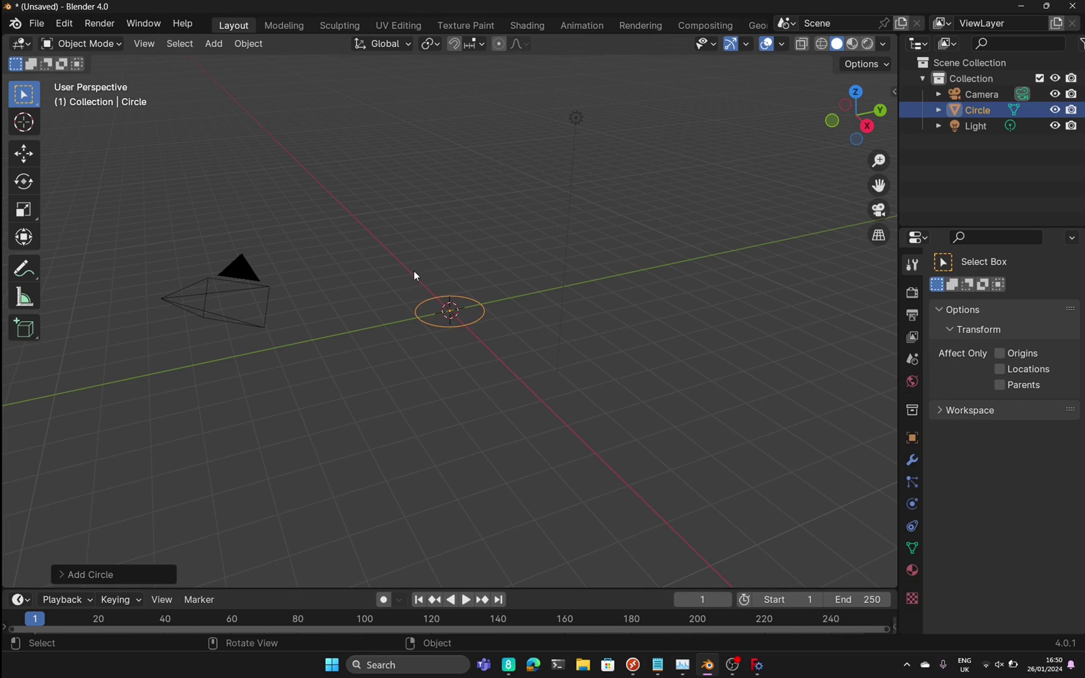
# - In top view, deselect the circle and add a Bezier curve at the origin
pyautogui.click(857, 94)
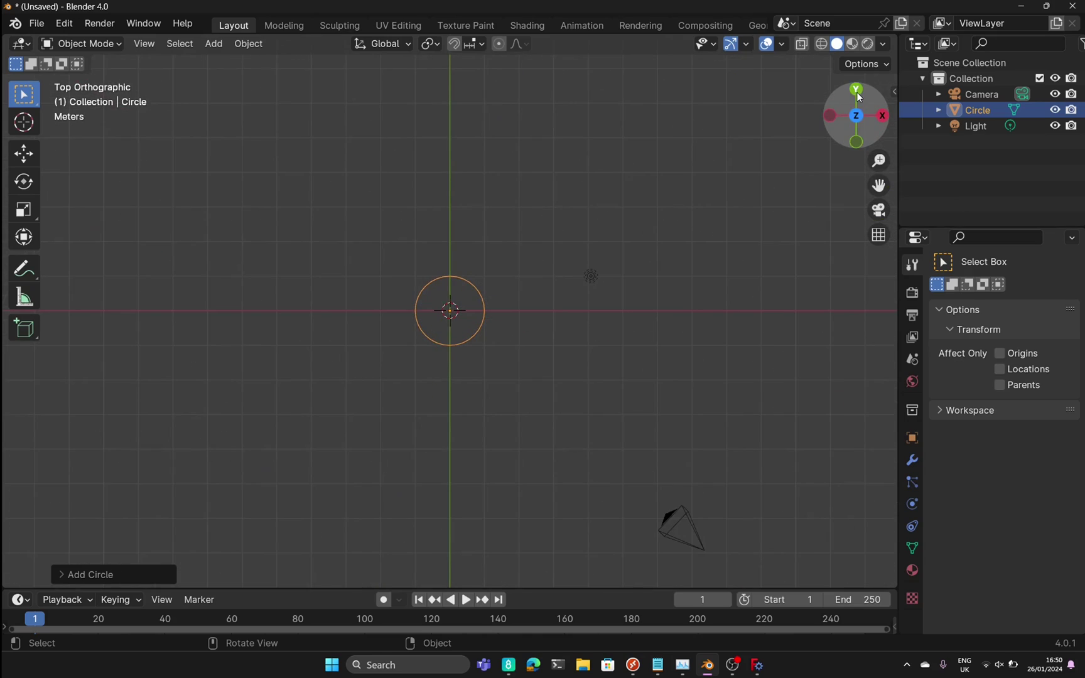
pyautogui.click(574, 214)
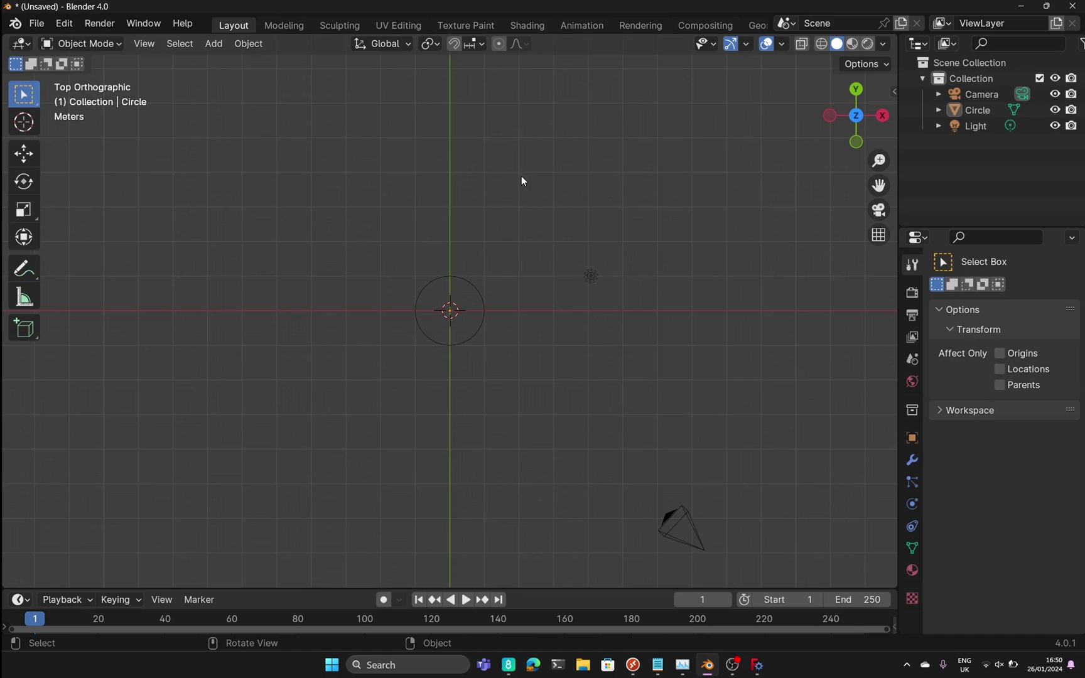
pyautogui.click(214, 44)
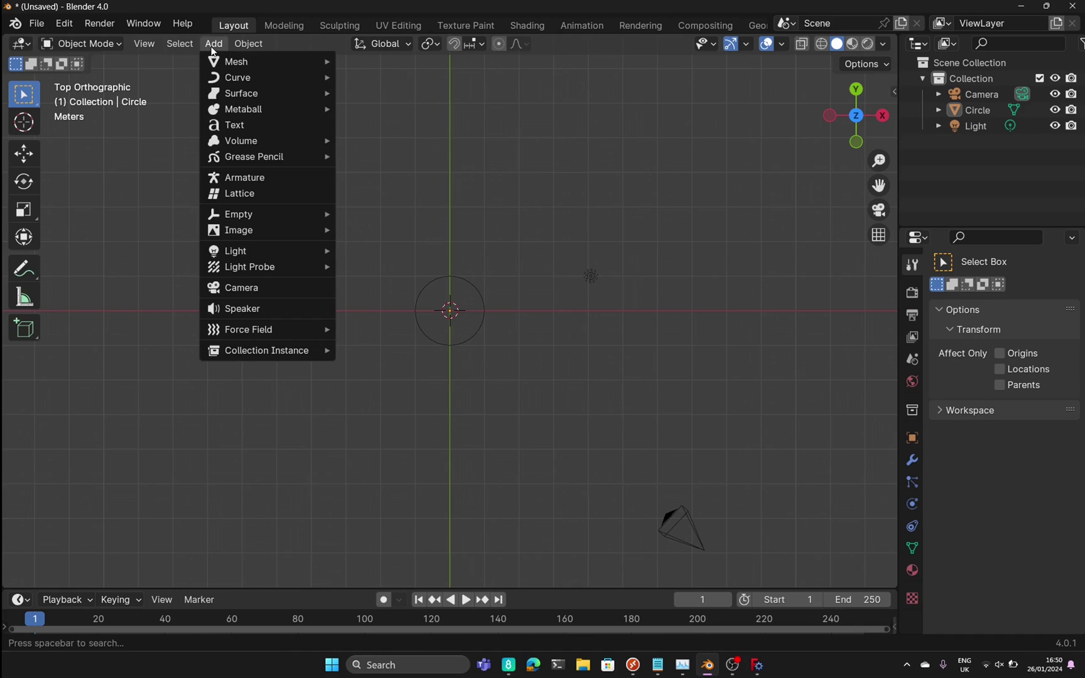
pyautogui.moveTo(247, 79)
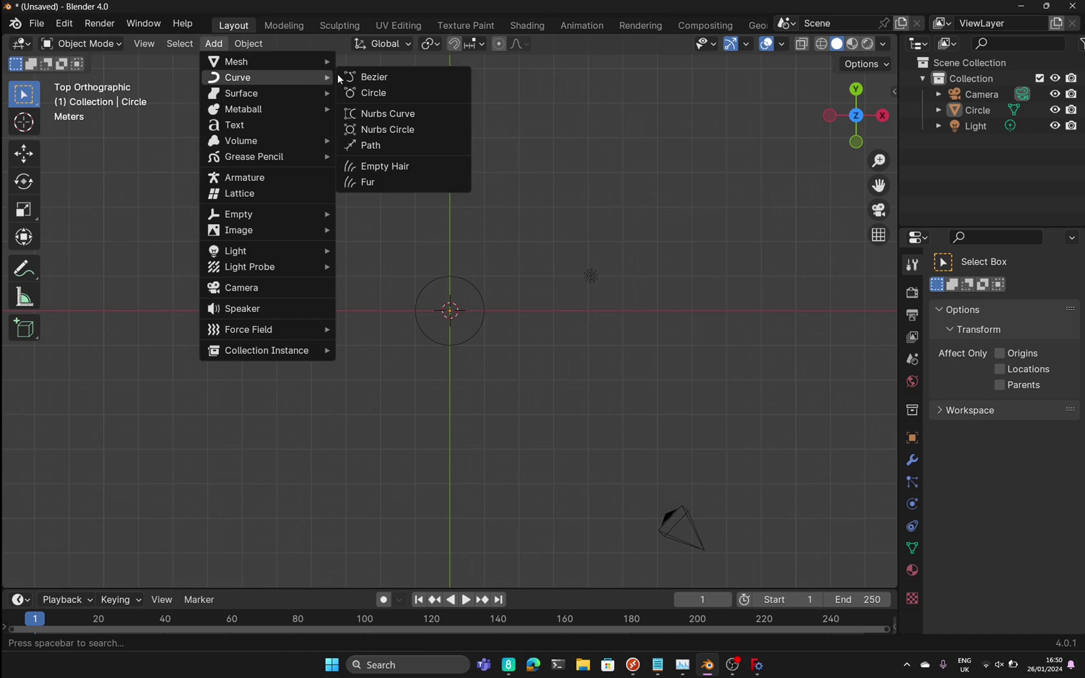
pyautogui.click(383, 78)
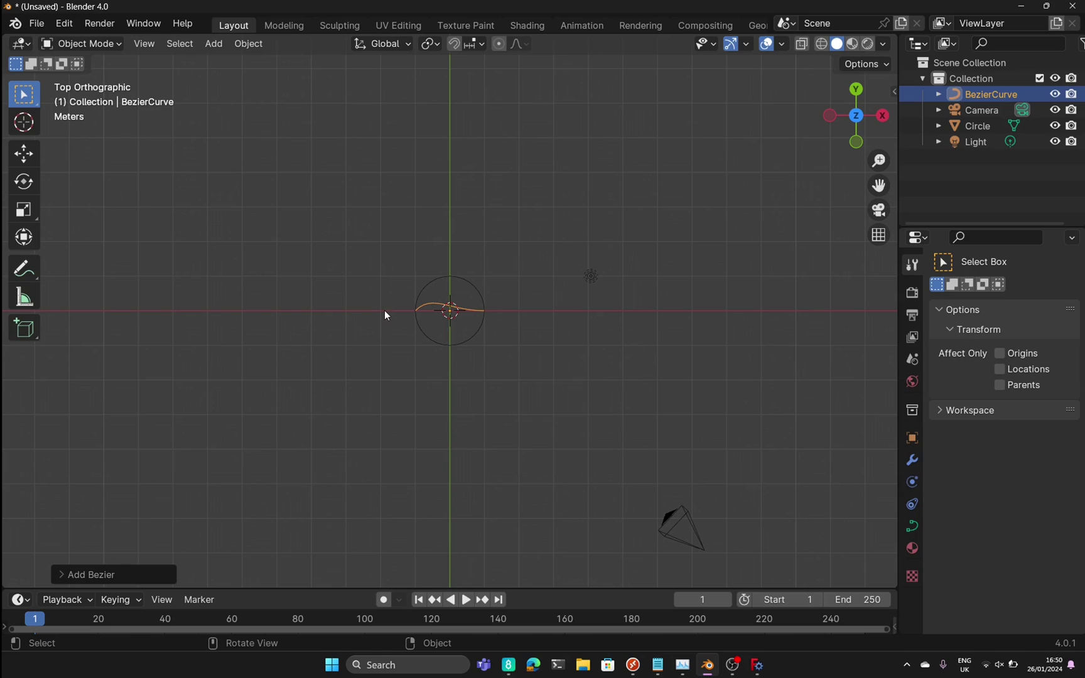
# - In Edit Mode, box-select all the Bezier curve's control points and dissolve them
pyautogui.click(88, 44)
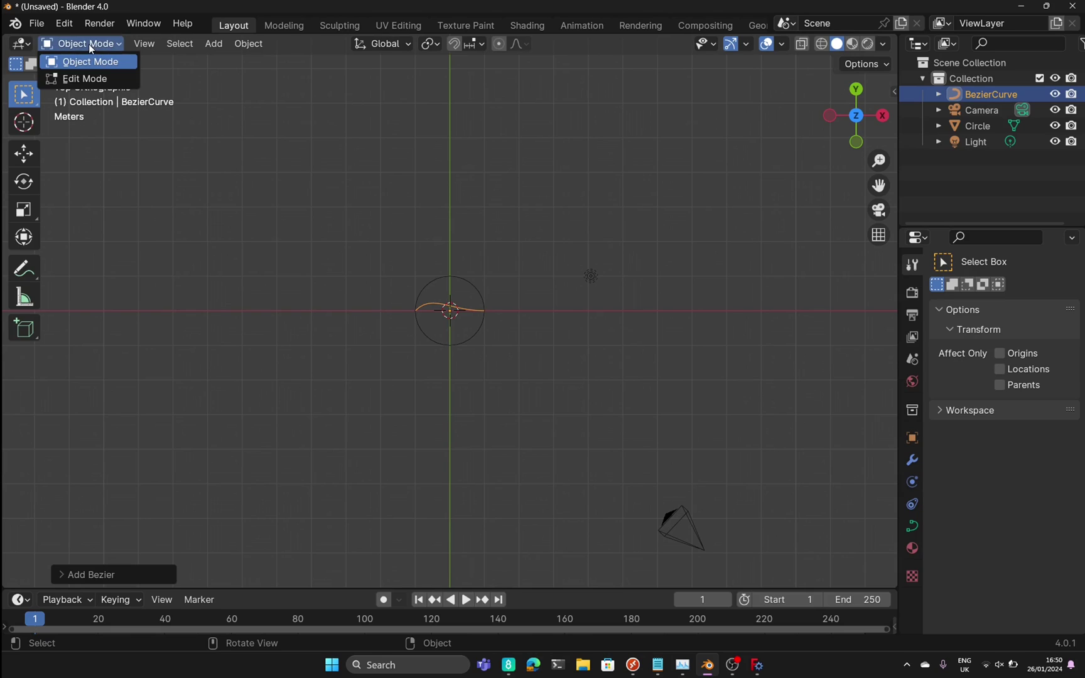
pyautogui.click(90, 79)
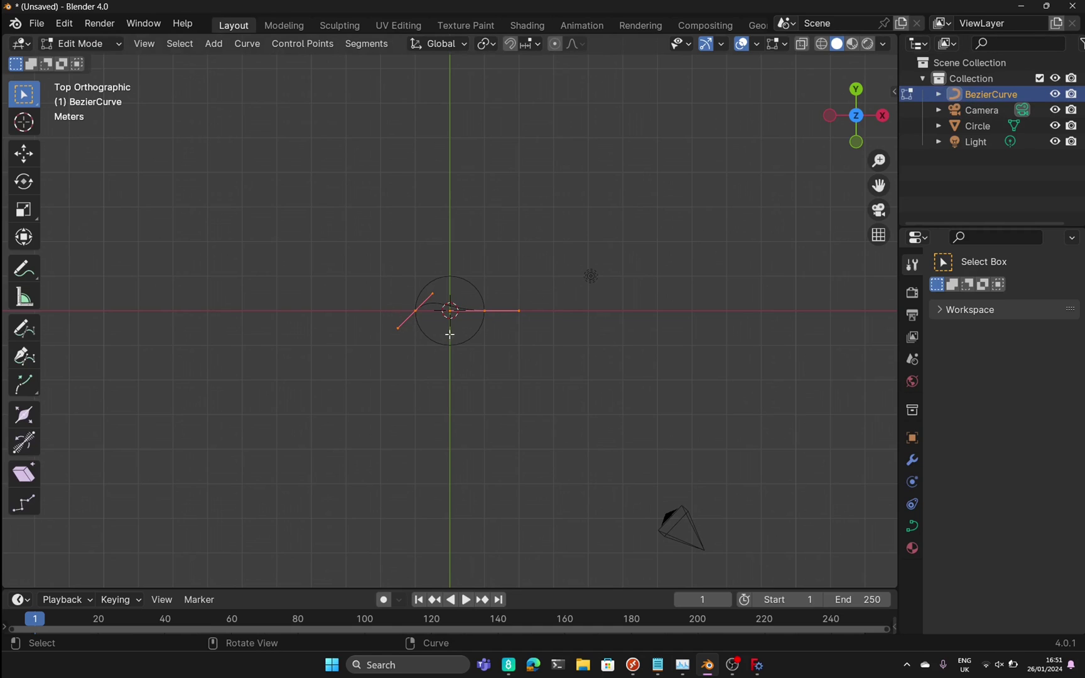
pyautogui.scroll(8, 436, 314)
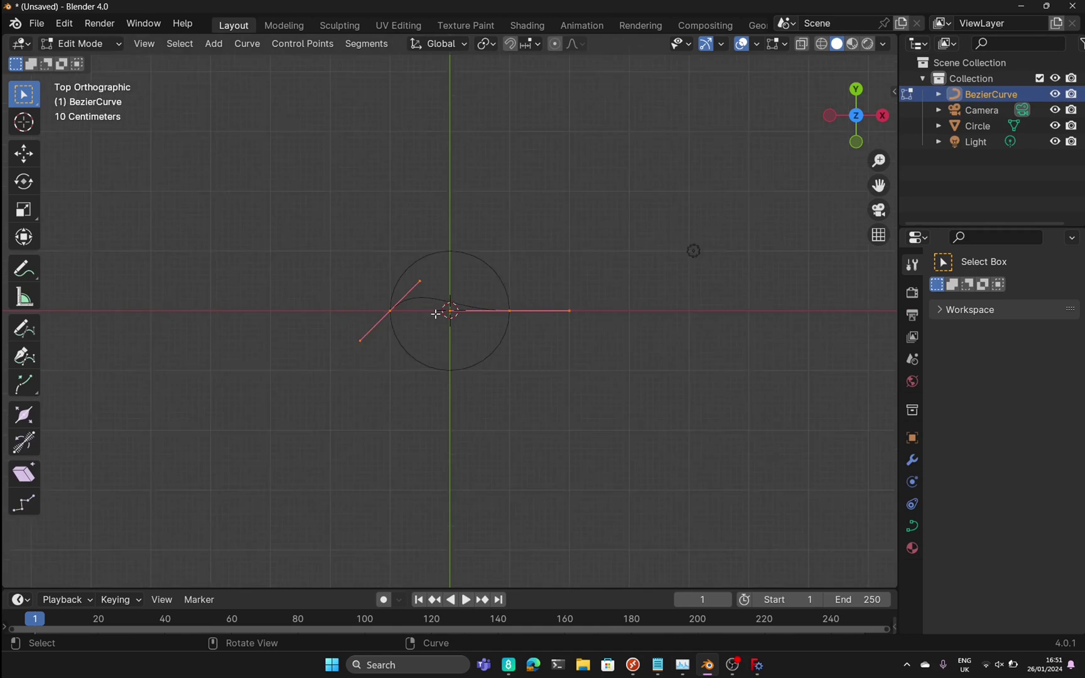
pyautogui.click(428, 284)
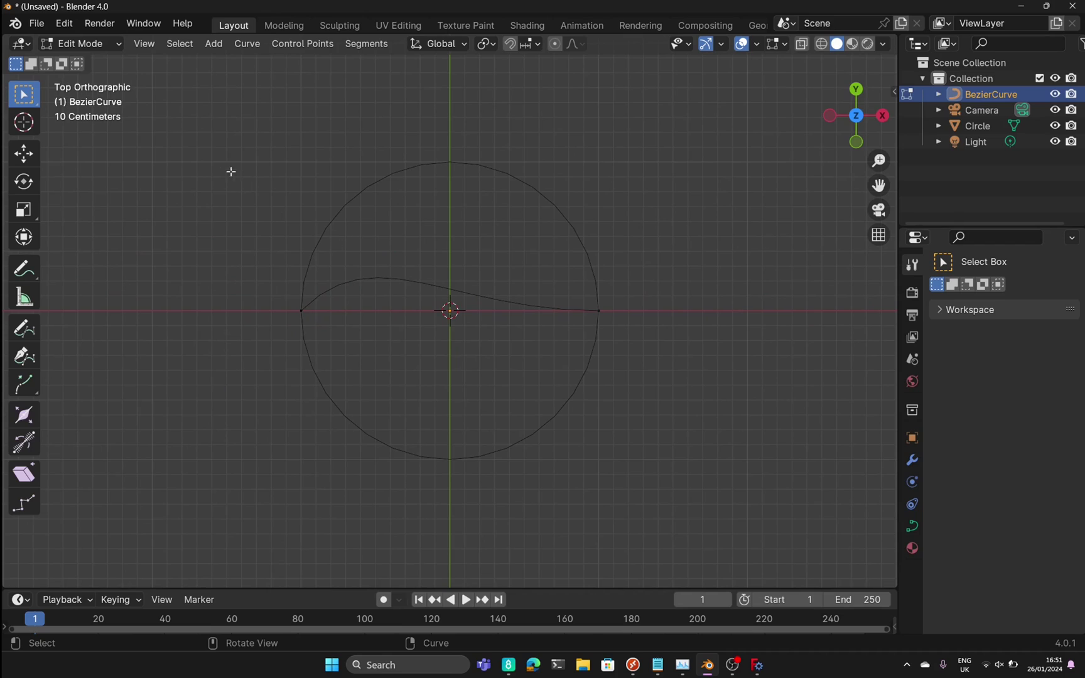
pyautogui.moveTo(225, 167); pyautogui.dragTo(636, 404)
pyautogui.press('x')
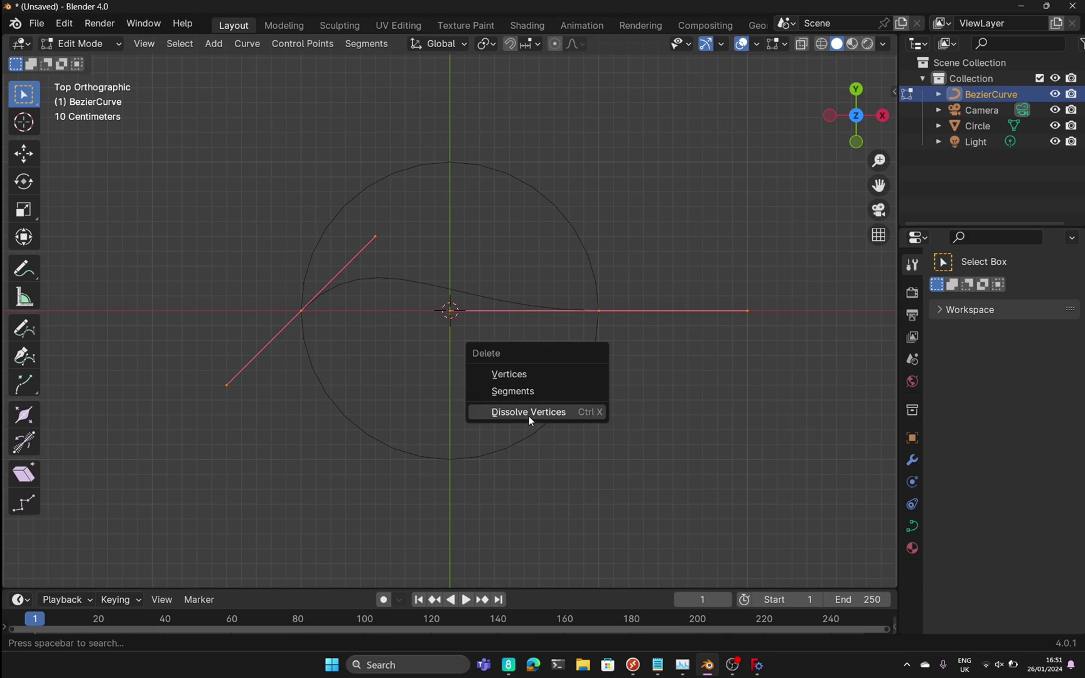
pyautogui.click(529, 413)
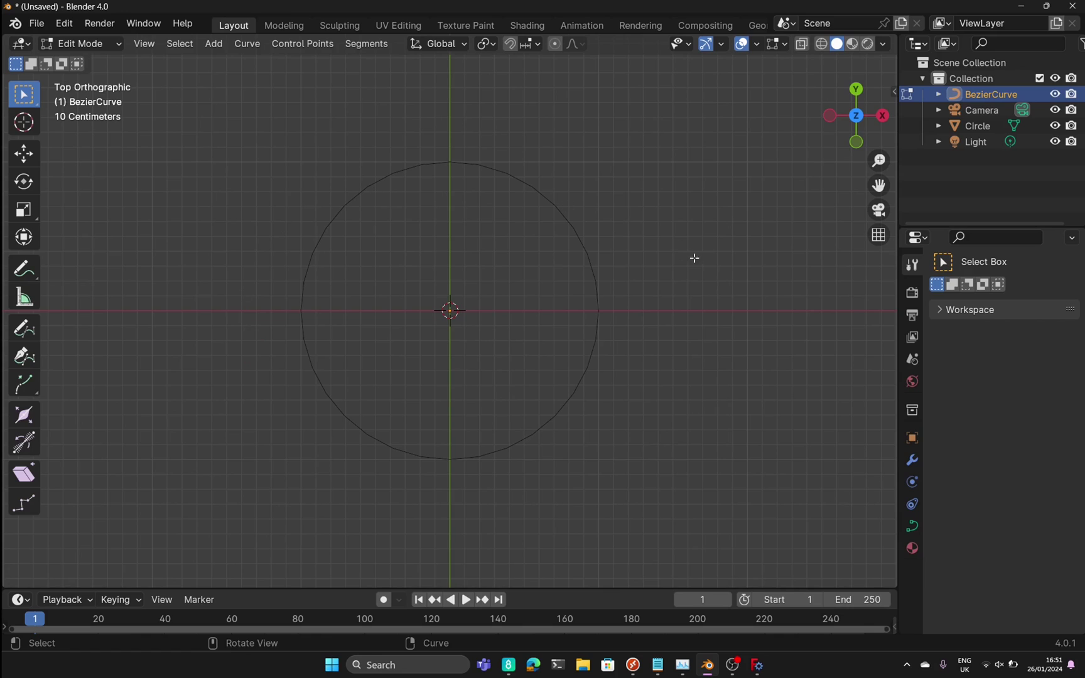
pyautogui.scroll(-3, 568, 362)
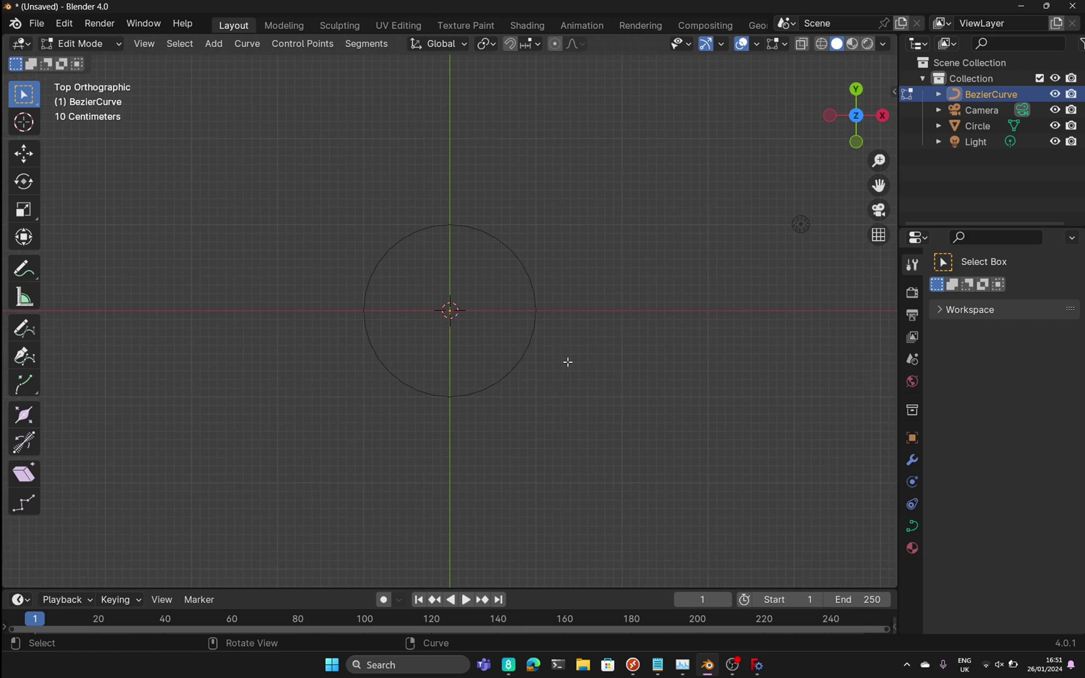
pyautogui.scroll(-3, 567, 361)
pyautogui.scroll(-1, 565, 347)
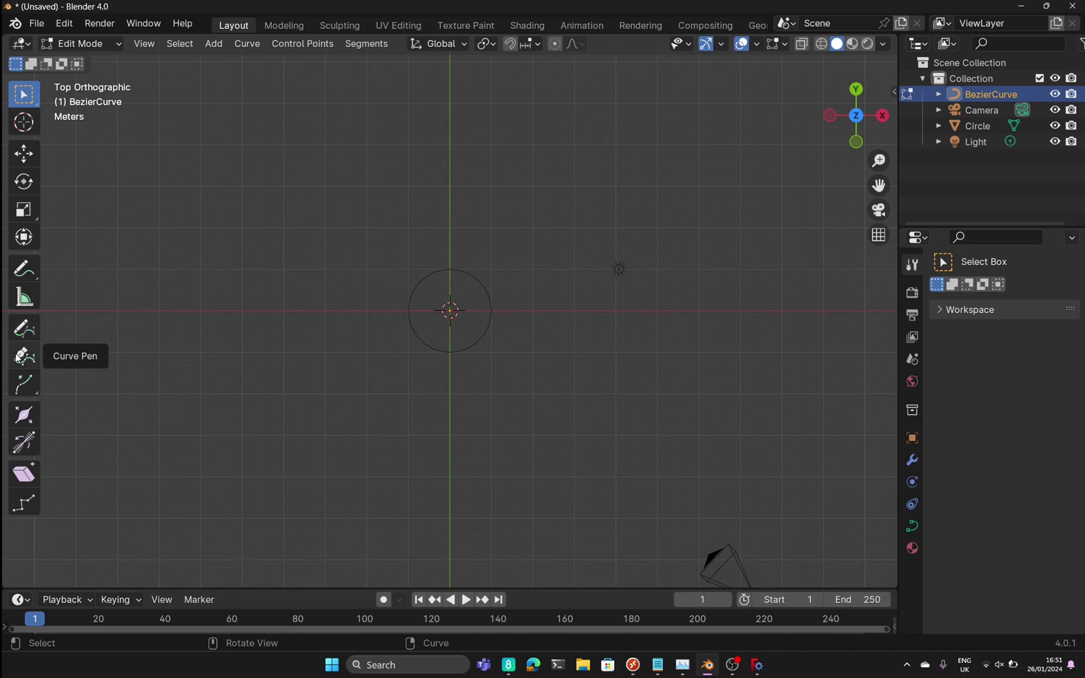
# - Draw a freehand Bezier path above the circle, dipping down toward the right
pyautogui.click(23, 328)
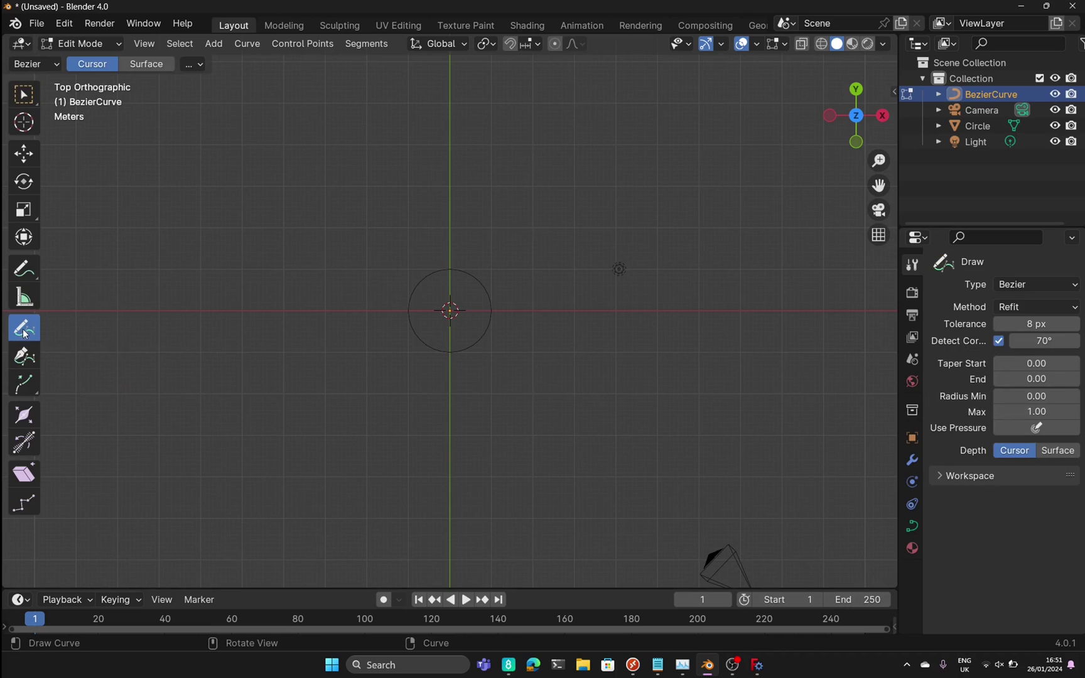
pyautogui.moveTo(135, 187)
pyautogui.mouseDown()
pyautogui.moveTo(238, 163)
pyautogui.moveTo(491, 155)
pyautogui.moveTo(779, 237)
pyautogui.moveTo(836, 237)
pyautogui.mouseUp()
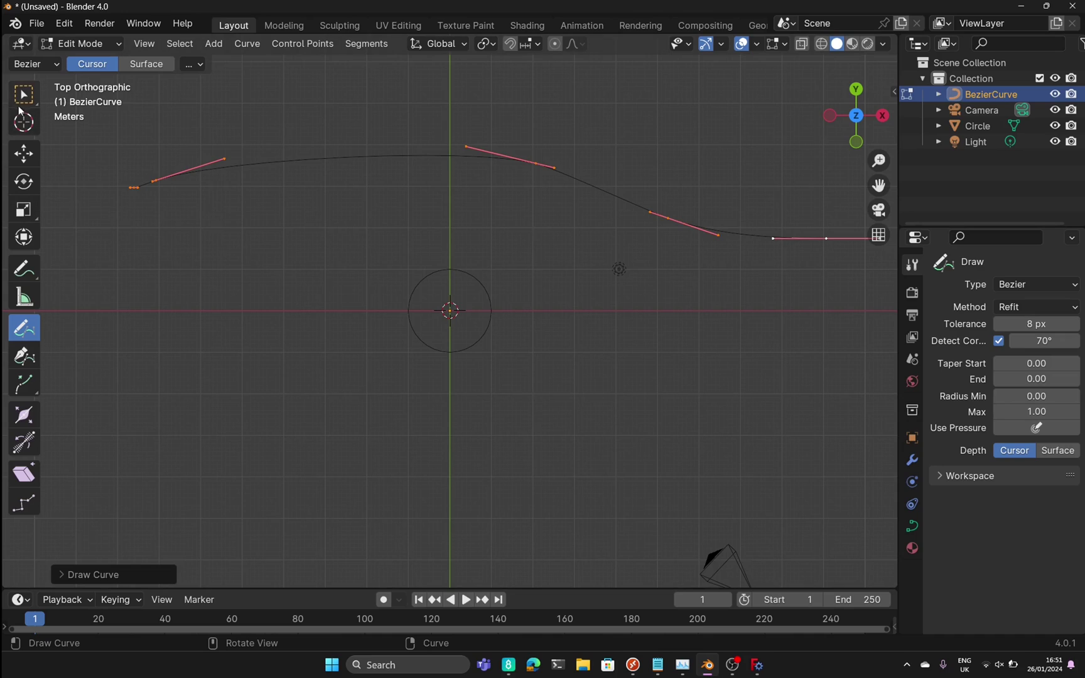
pyautogui.click(25, 103)
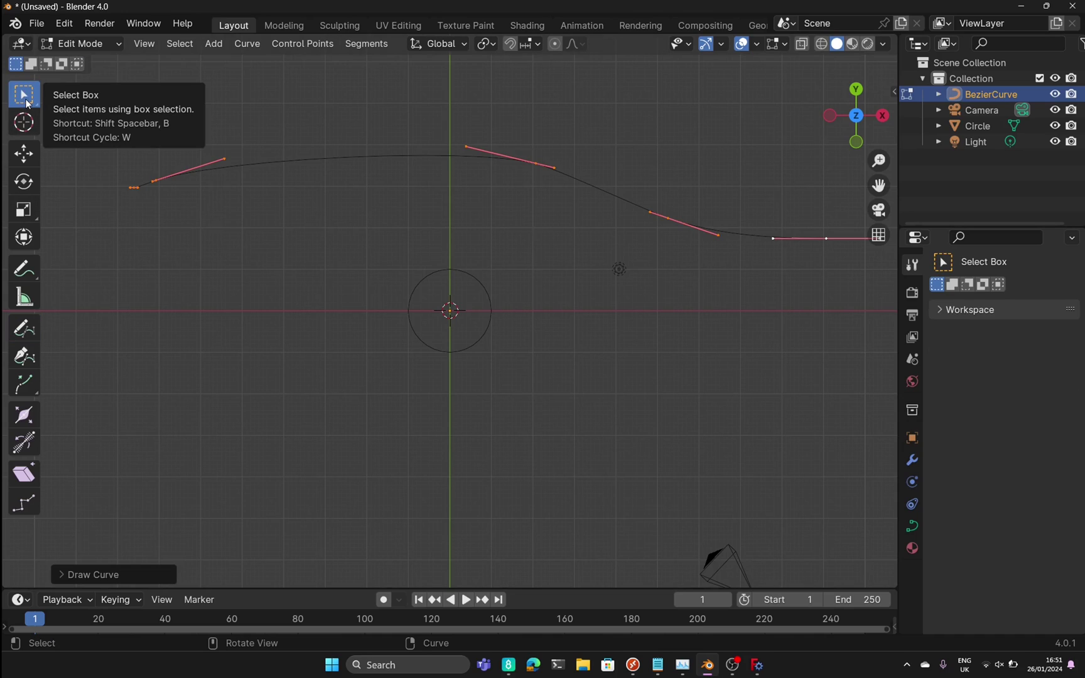
pyautogui.moveTo(137, 187); pyautogui.dragTo(152, 194)
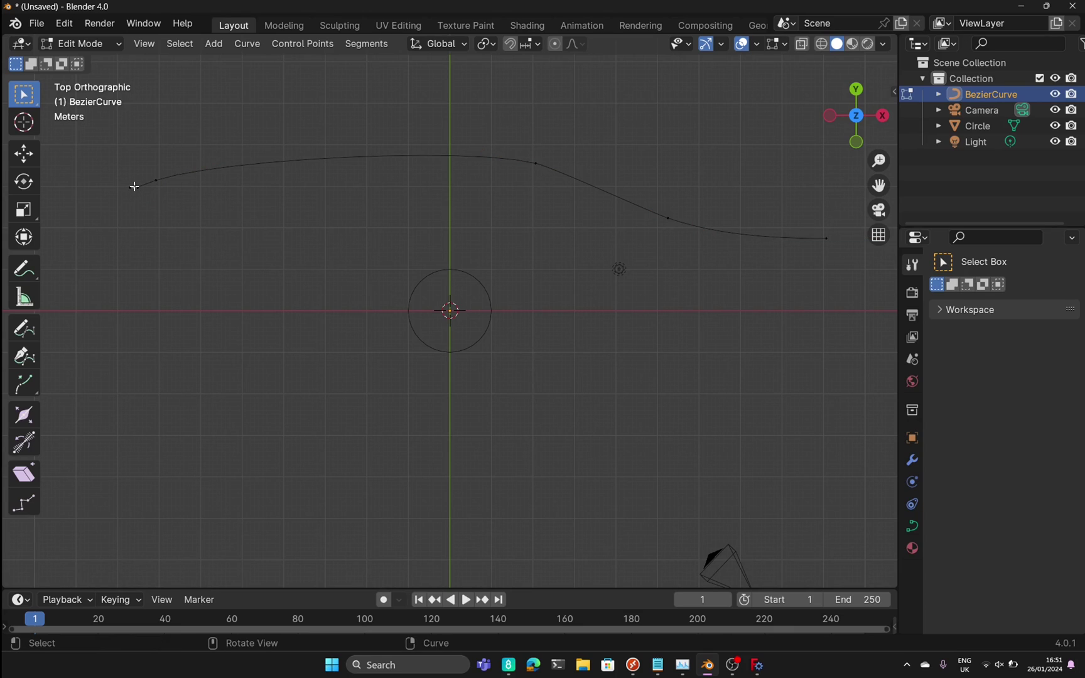
# - Select the extra point at the path's left end
pyautogui.click(134, 186)
pyautogui.scroll(1, 137, 189)
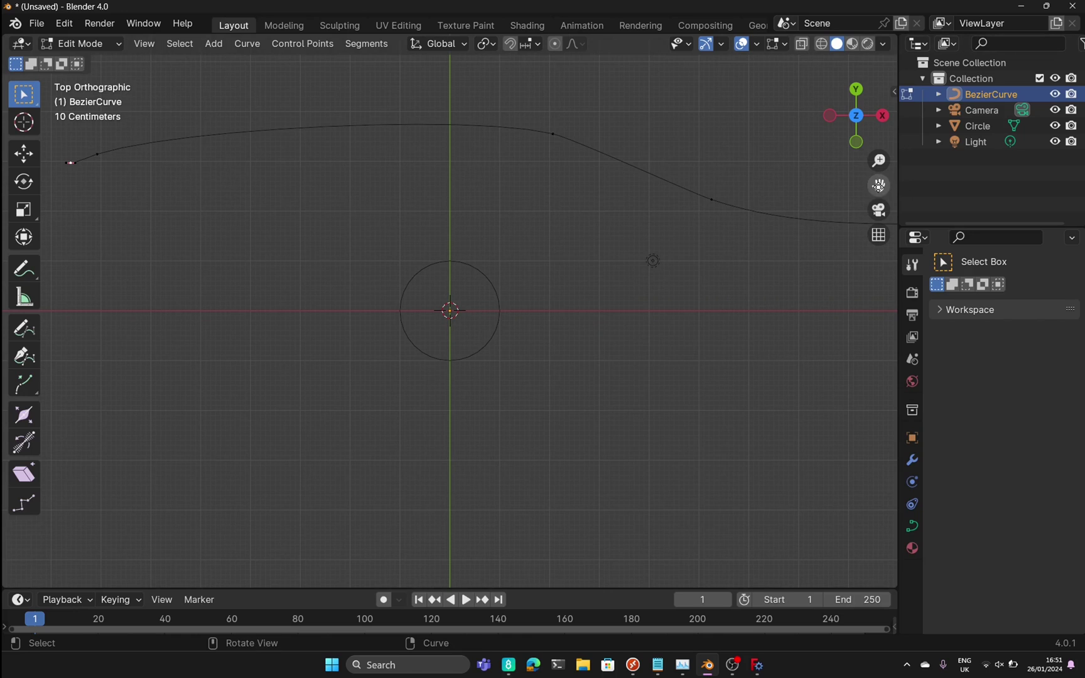
pyautogui.moveTo(878, 185); pyautogui.dragTo(988, 218)
pyautogui.moveTo(157, 183); pyautogui.dragTo(212, 230)
pyautogui.click(190, 231)
pyautogui.moveTo(150, 181); pyautogui.dragTo(192, 218)
# - Dissolve the leftmost curve point and reposition the new left endpoint along X and Y
pyautogui.press('x')
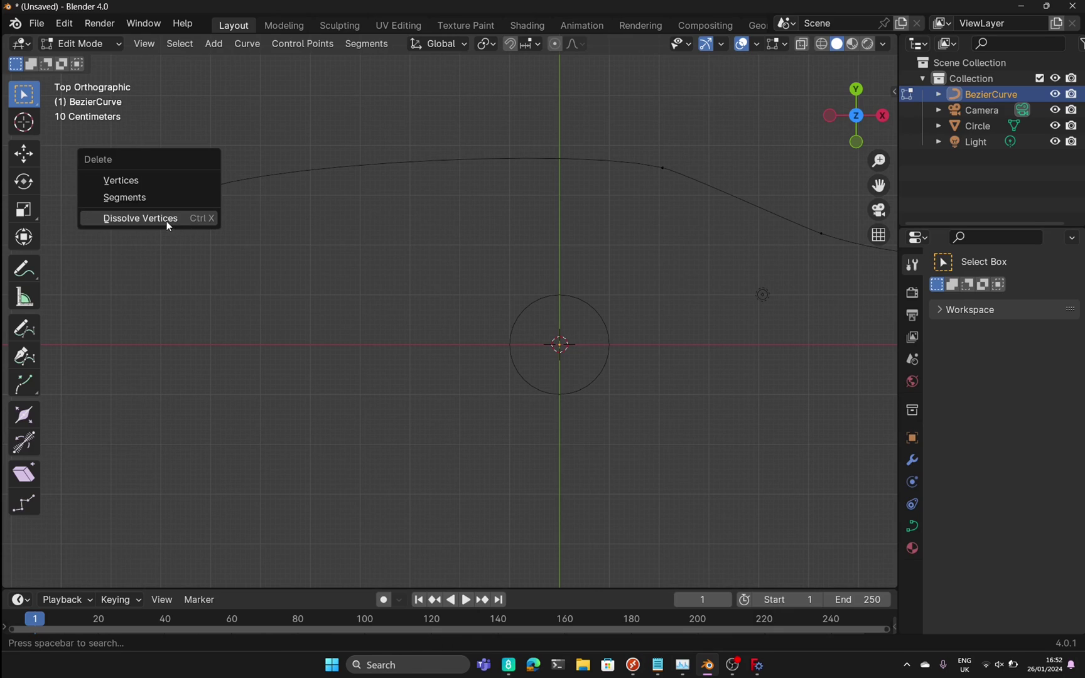
pyautogui.click(166, 220)
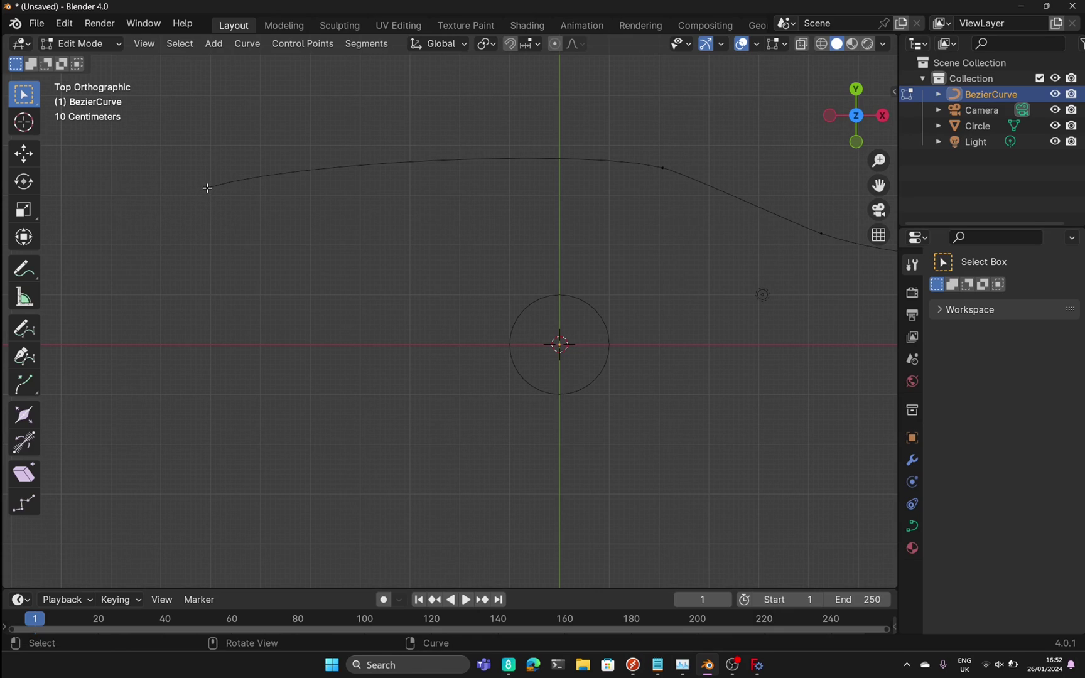
pyautogui.click(207, 187)
pyautogui.click(24, 155)
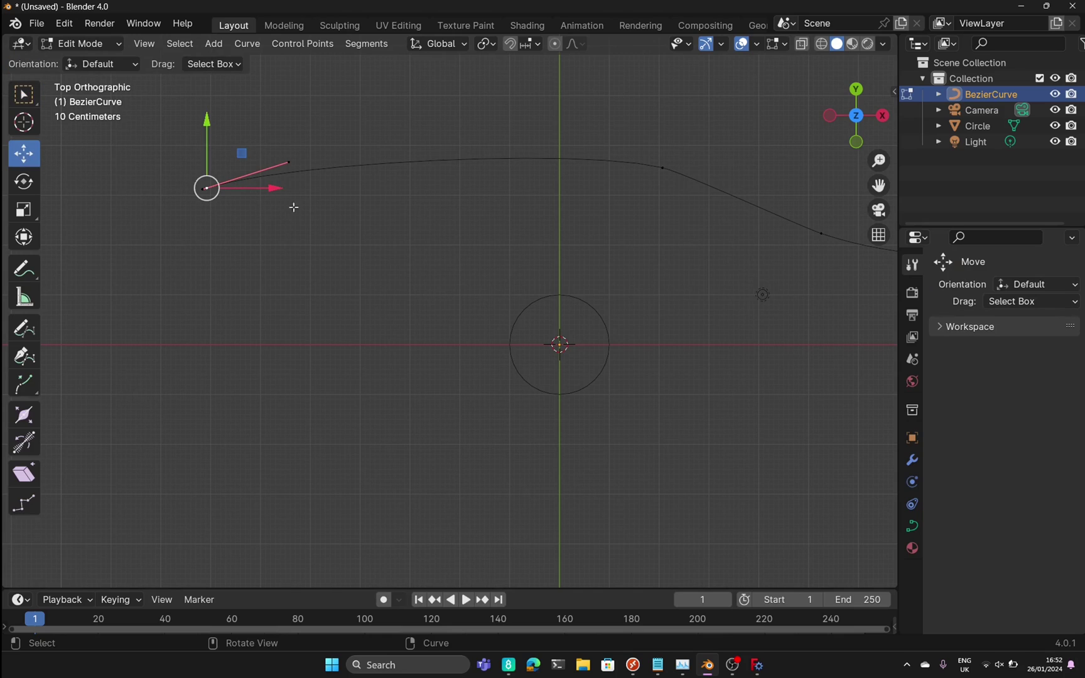
pyautogui.moveTo(276, 188)
pyautogui.mouseDown()
pyautogui.moveTo(262, 186)
pyautogui.moveTo(339, 200)
pyautogui.moveTo(289, 202)
pyautogui.mouseUp()
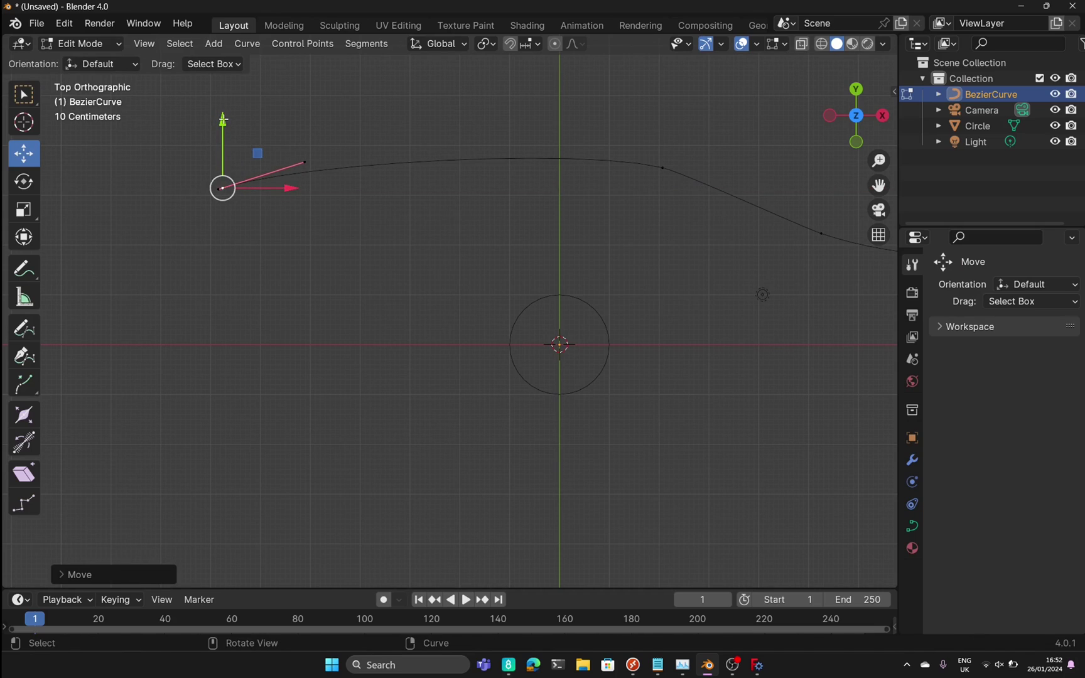
pyautogui.moveTo(220, 123); pyautogui.dragTo(224, 146)
pyautogui.click(21, 97)
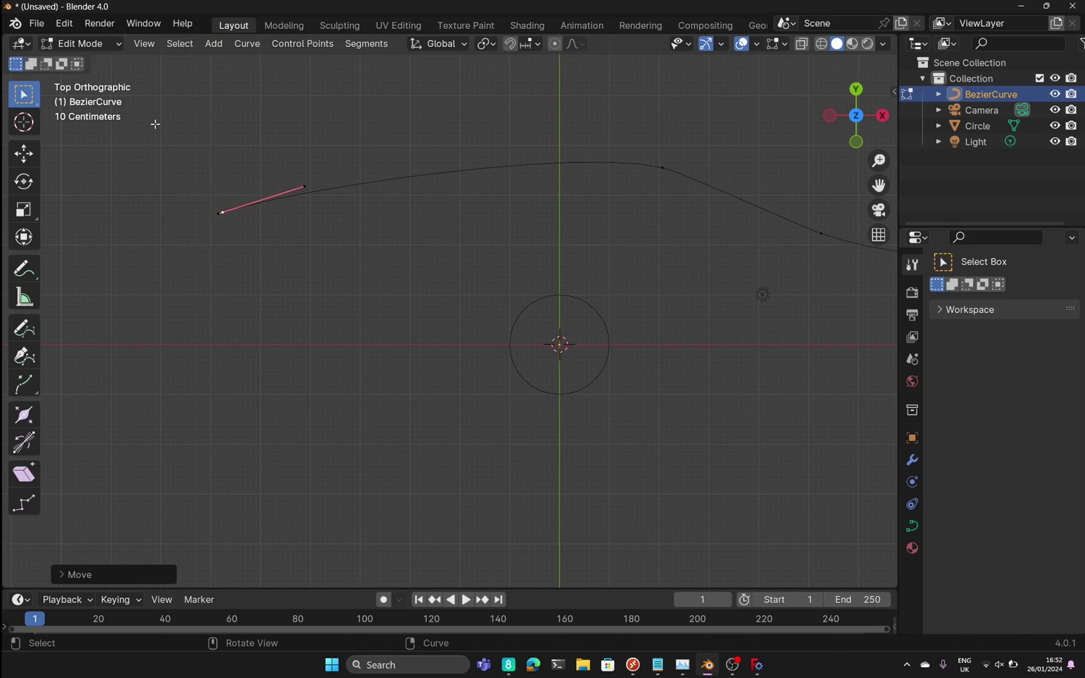
pyautogui.click(407, 218)
# - Pull the peak point's left handle up and left to form a smooth arch, then return to Object Mode
pyautogui.click(670, 181)
pyautogui.press('g')
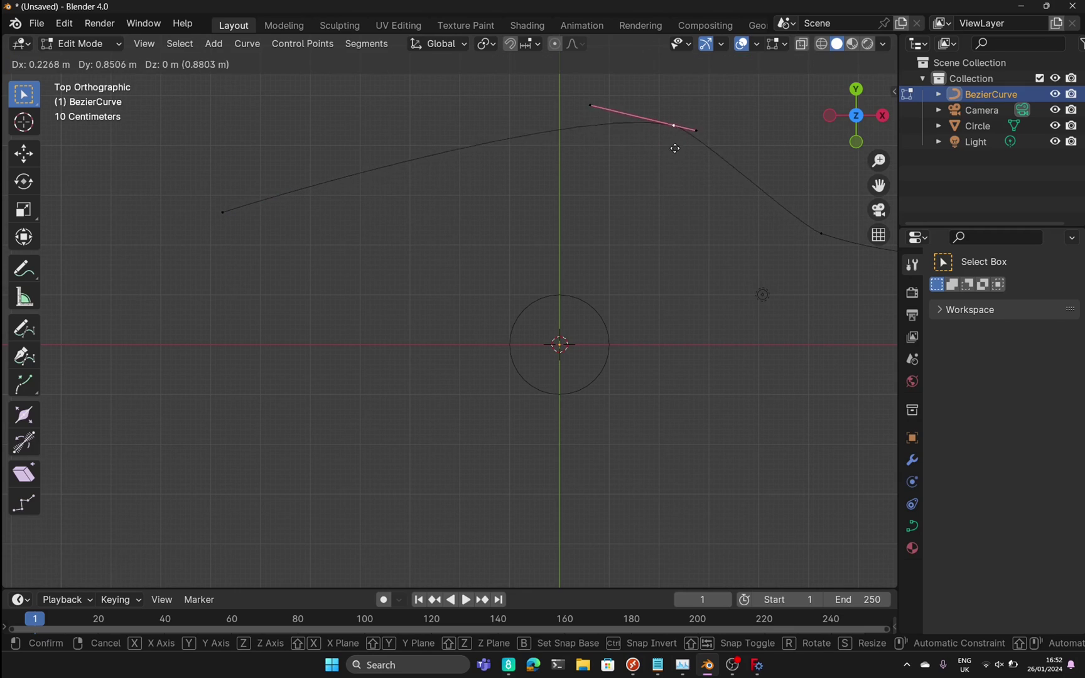
pyautogui.click(662, 178)
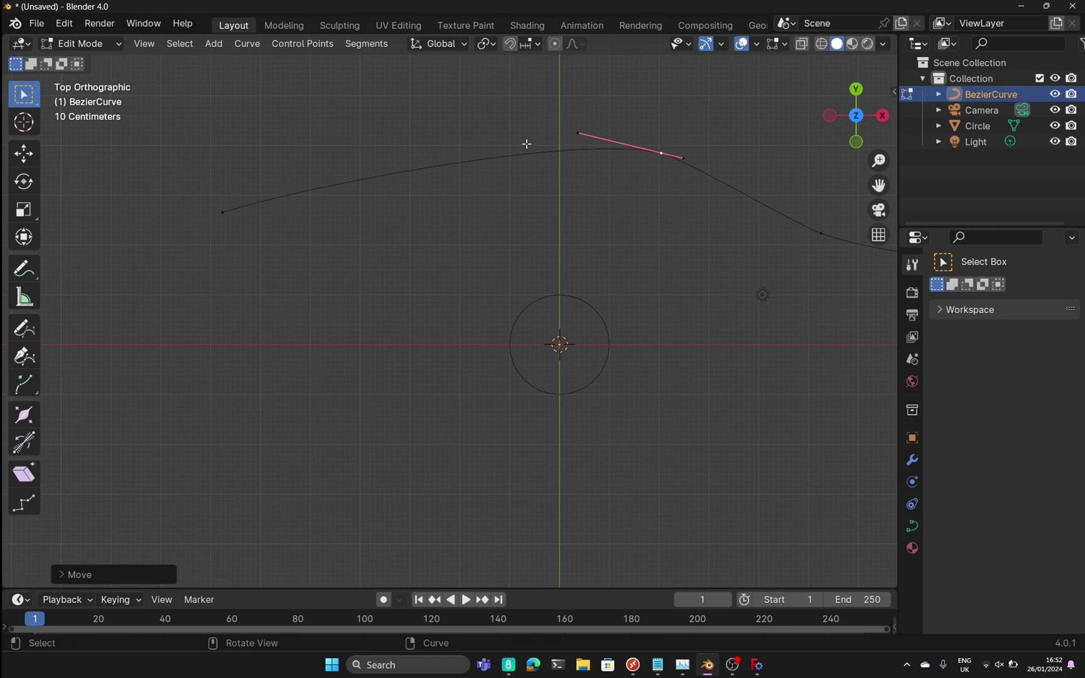
pyautogui.click(576, 134)
pyautogui.press('g')
pyautogui.click(577, 133)
pyautogui.press('g')
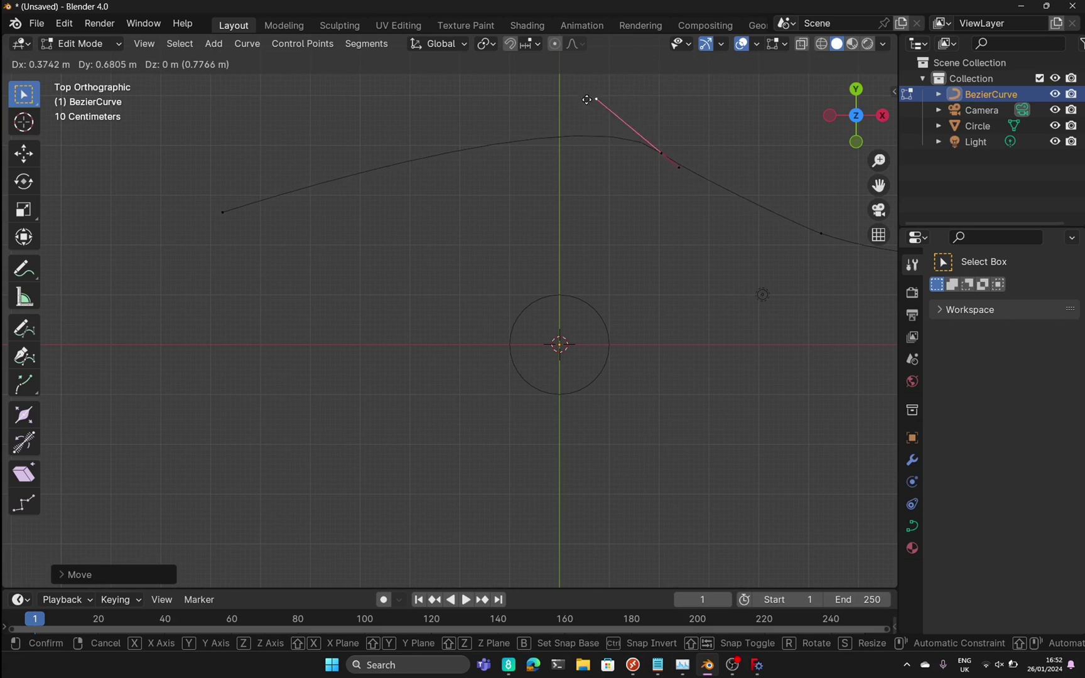
pyautogui.click(455, 78)
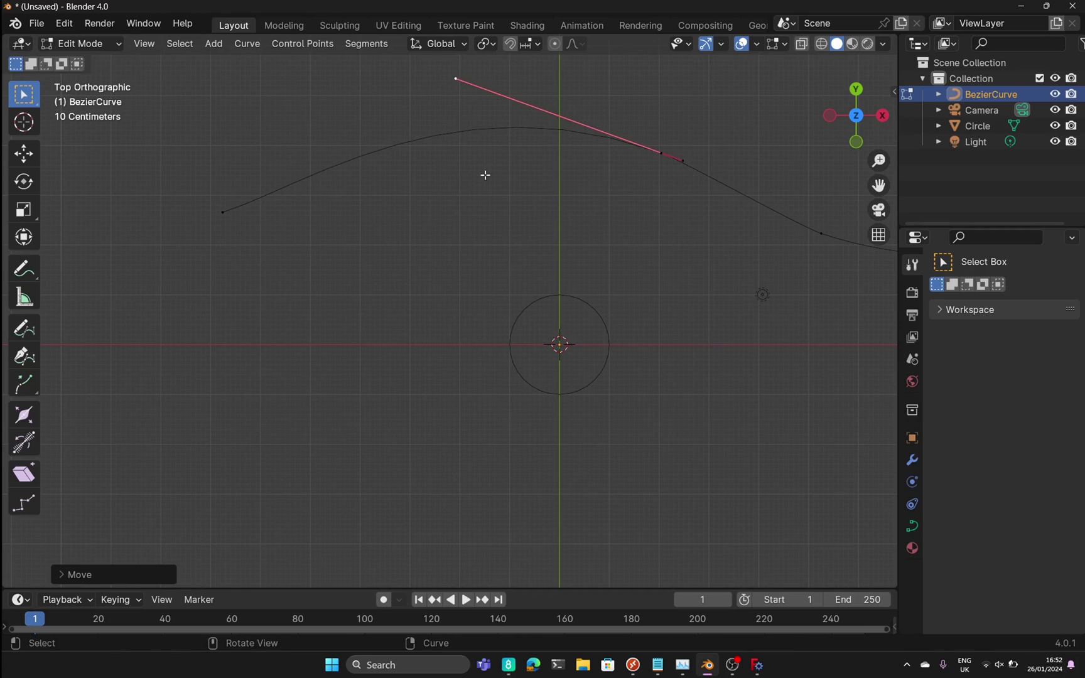
pyautogui.click(79, 42)
# - Return to Object Mode, reselect the BezierCurve and show its curve data properties
pyautogui.click(94, 61)
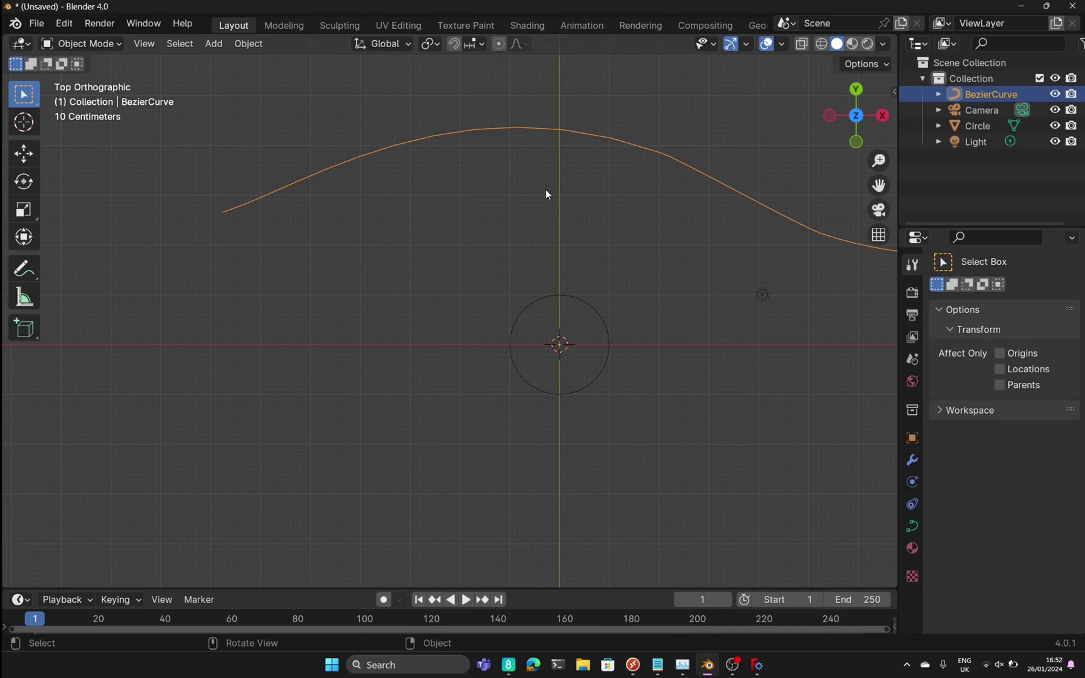
pyautogui.click(572, 223)
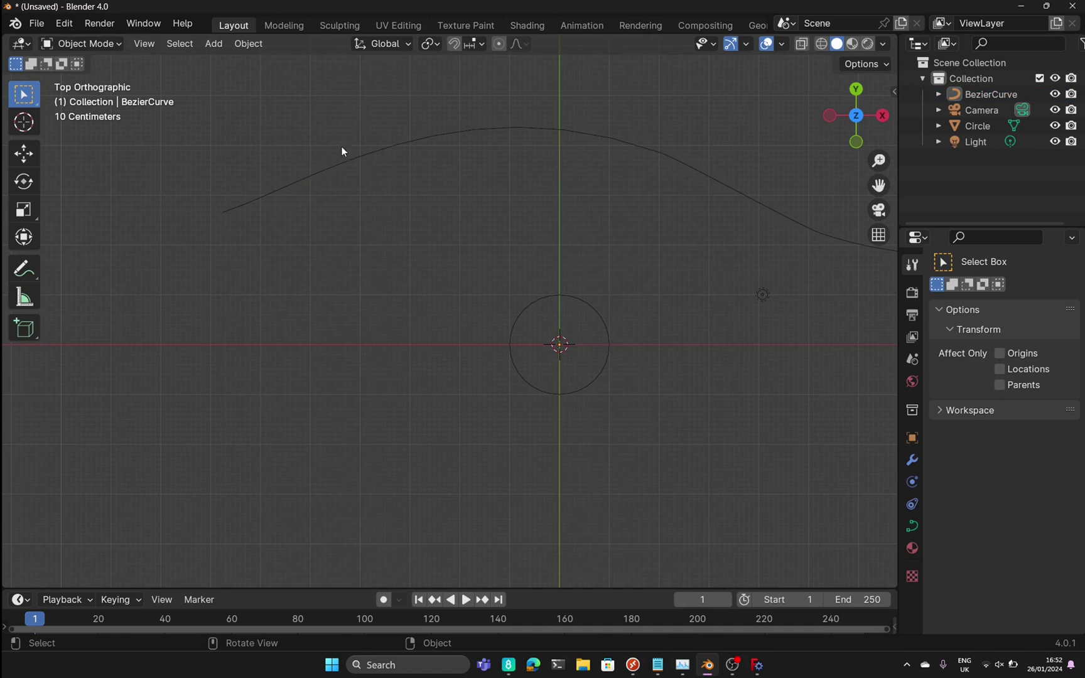
pyautogui.click(668, 157)
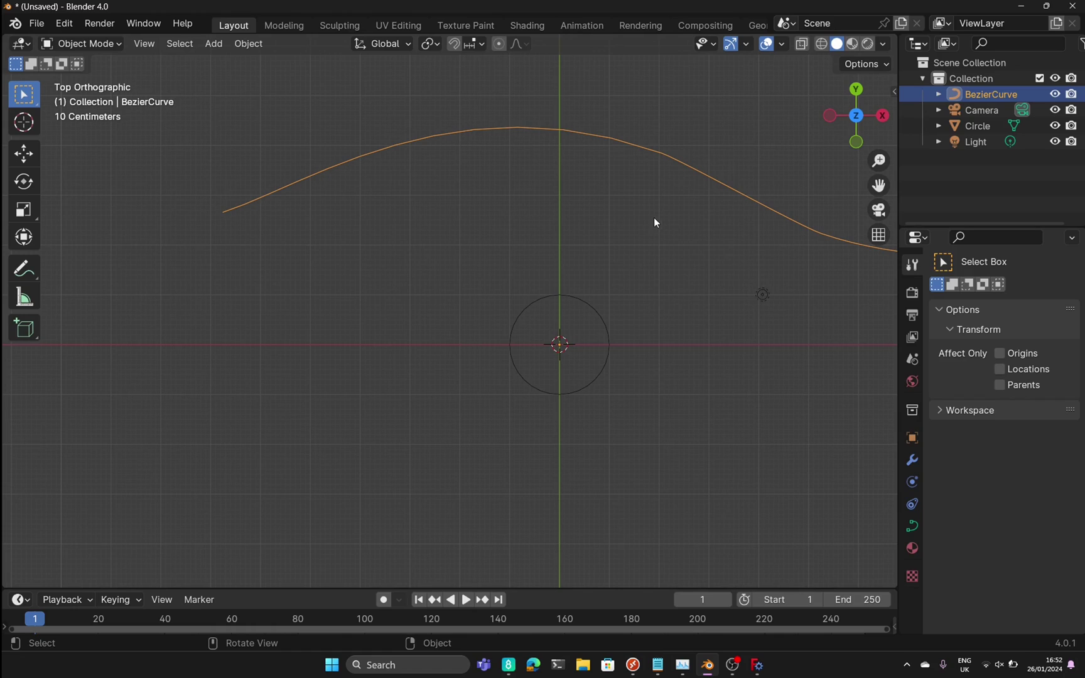
pyautogui.click(913, 528)
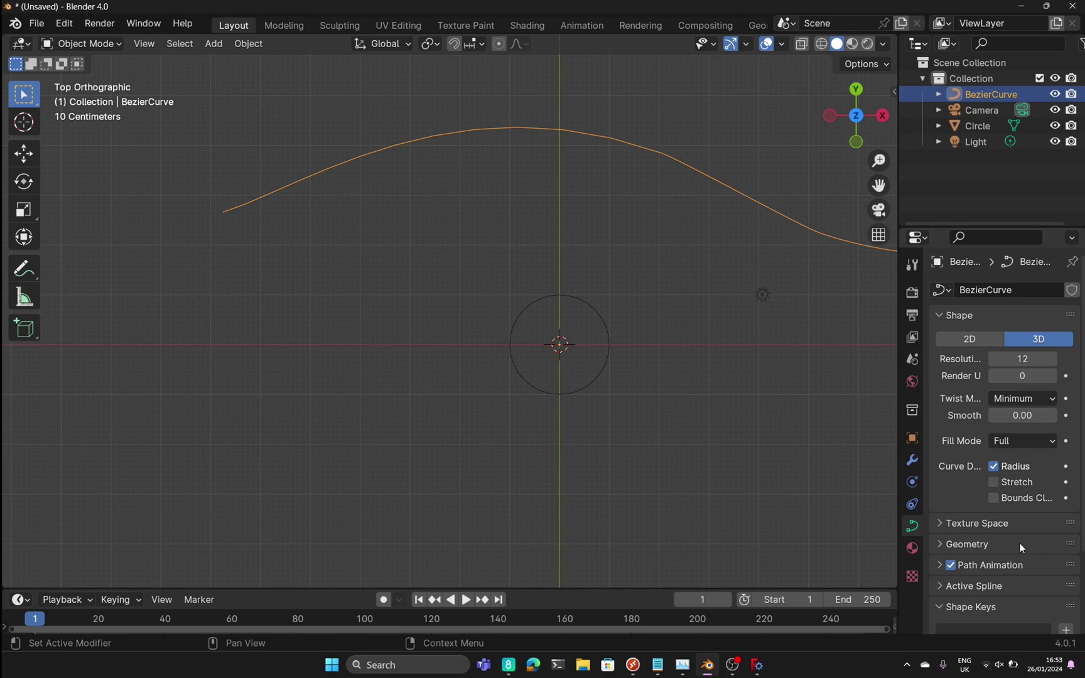
# - Widen the properties editor, try a 0.17 m Bevel Depth tube, then enter 0
pyautogui.click(937, 545)
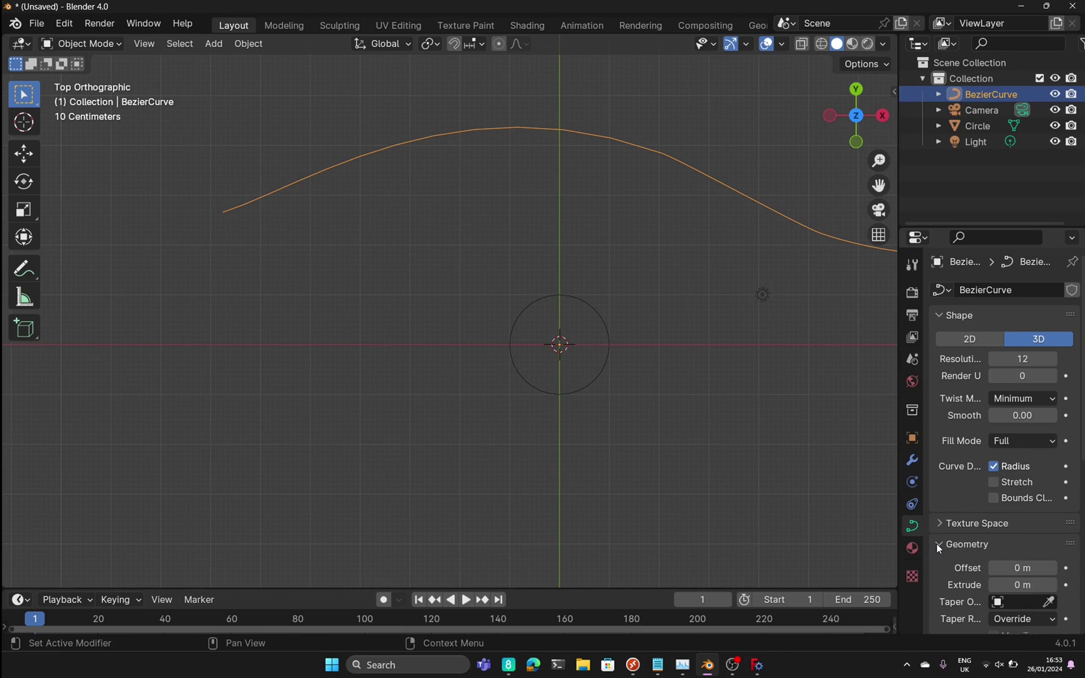
pyautogui.moveTo(898, 477); pyautogui.dragTo(733, 477)
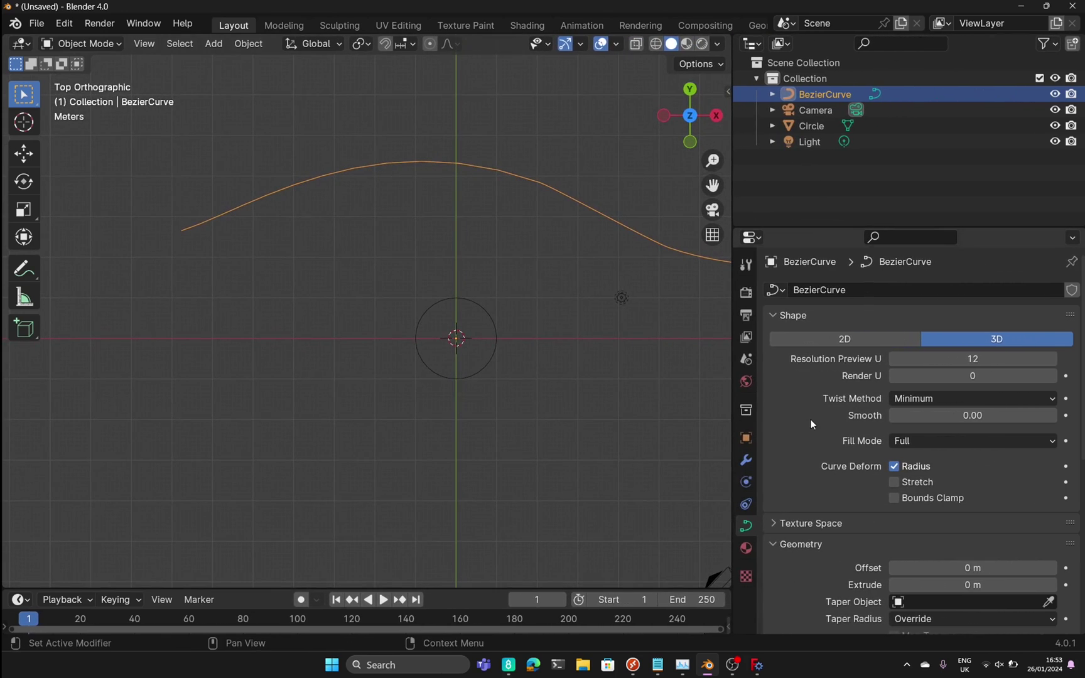
pyautogui.scroll(-8, 811, 420)
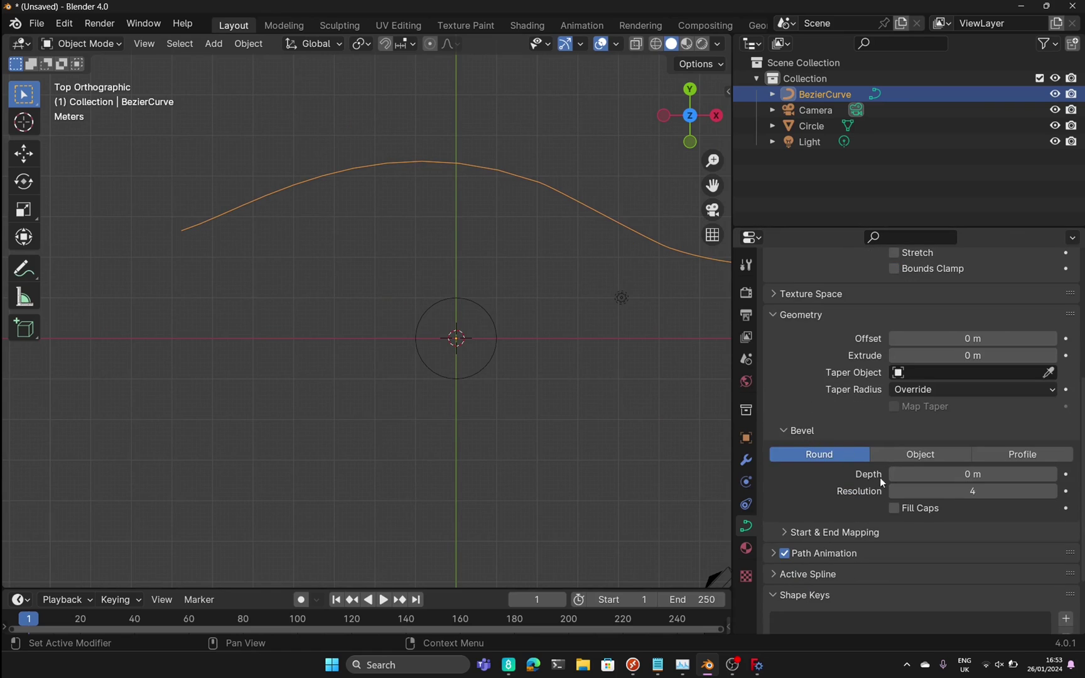
pyautogui.moveTo(898, 474); pyautogui.dragTo(960, 474)
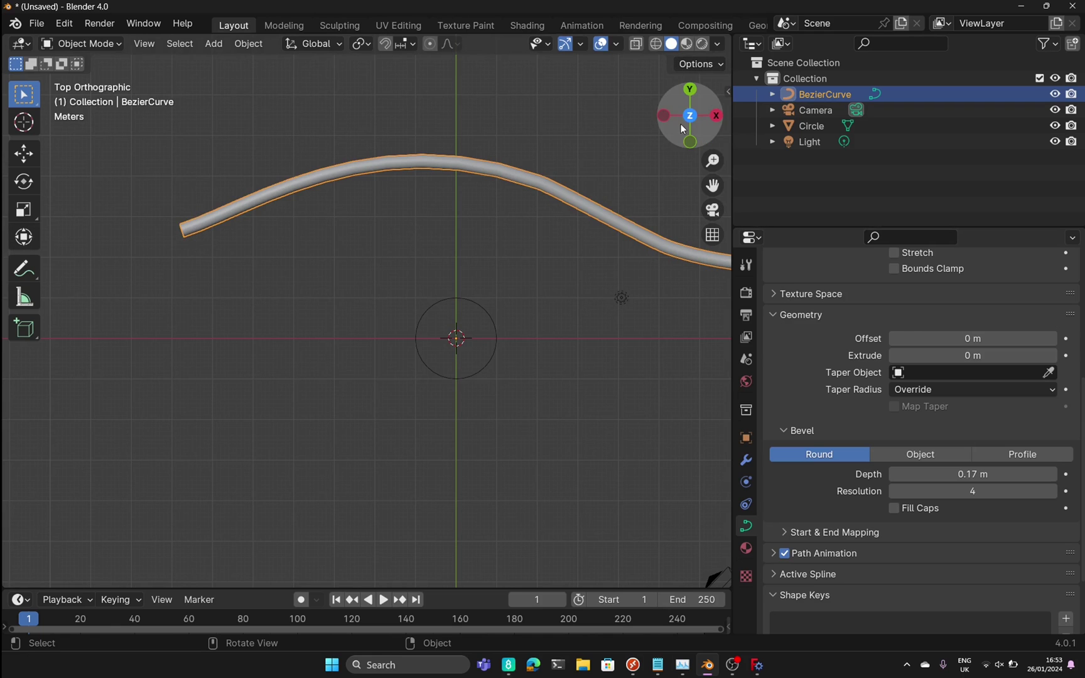
pyautogui.moveTo(682, 135); pyautogui.dragTo(646, 190)
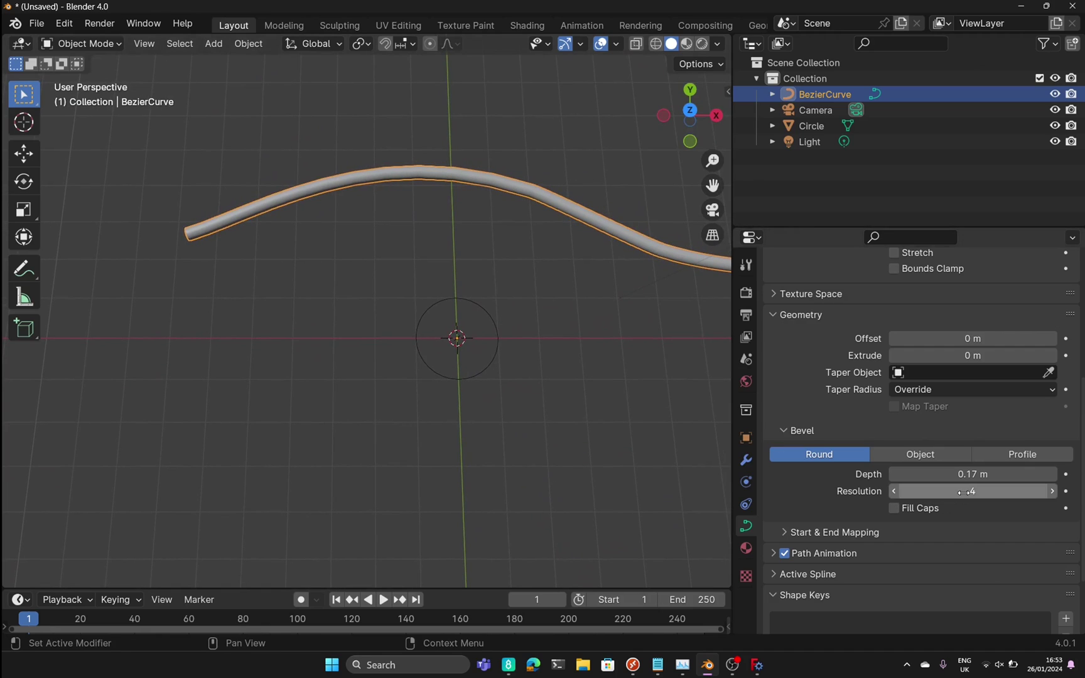
pyautogui.click(986, 476)
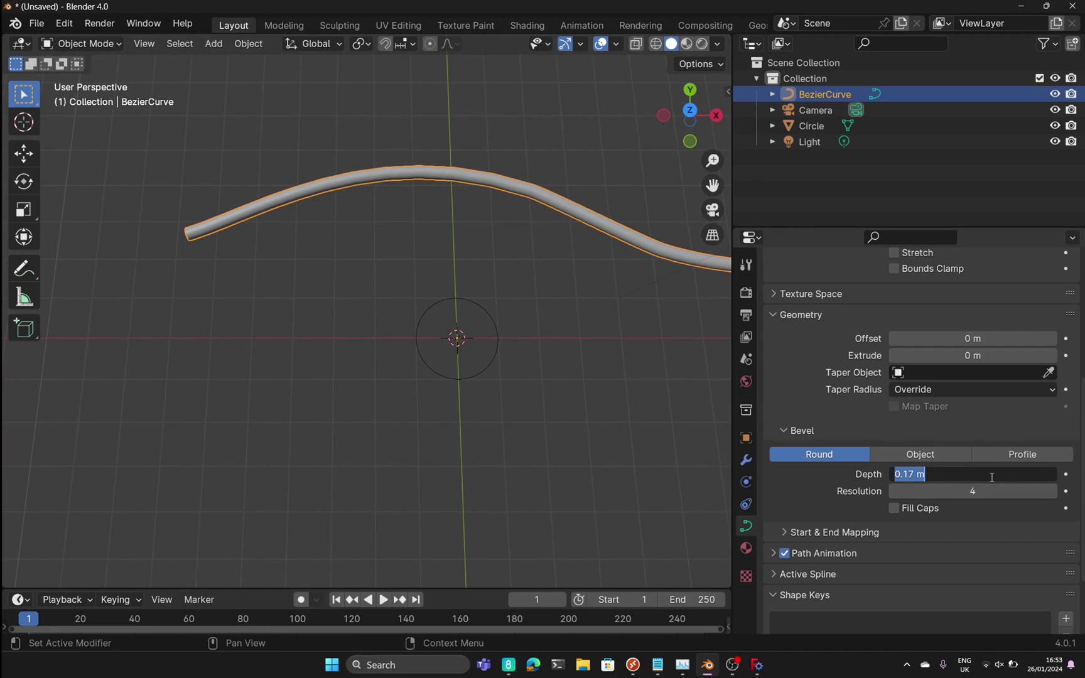
pyautogui.write('0')
# - Commit a bevel depth of 0, switch the bevel to Object mode, and select the Circle
pyautogui.press('Return')
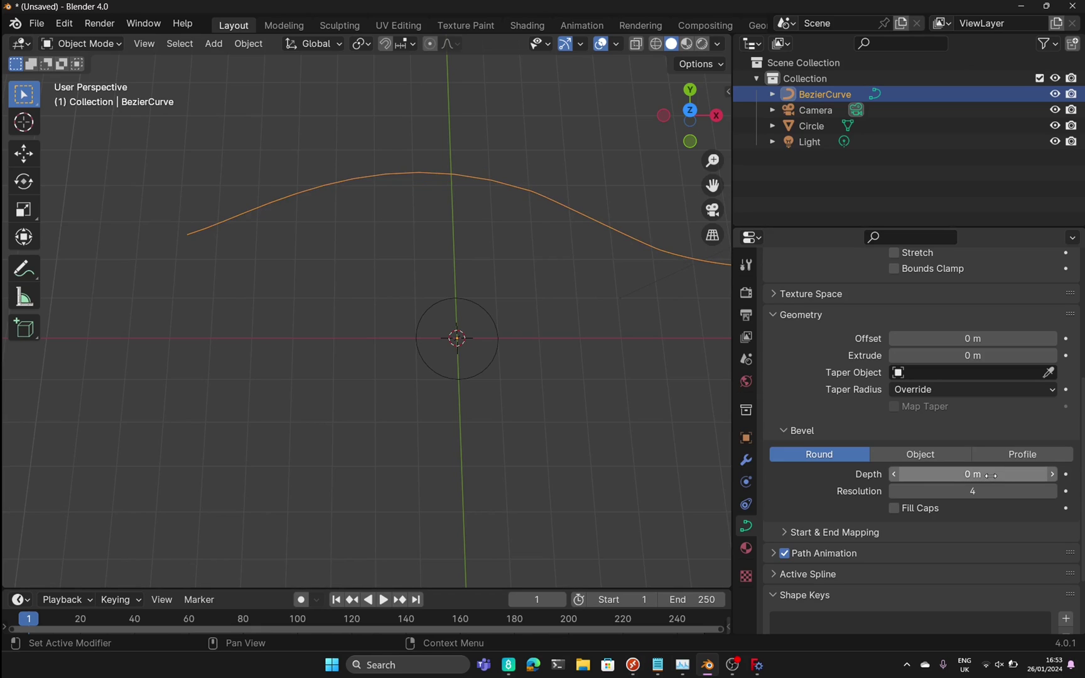
pyautogui.click(923, 456)
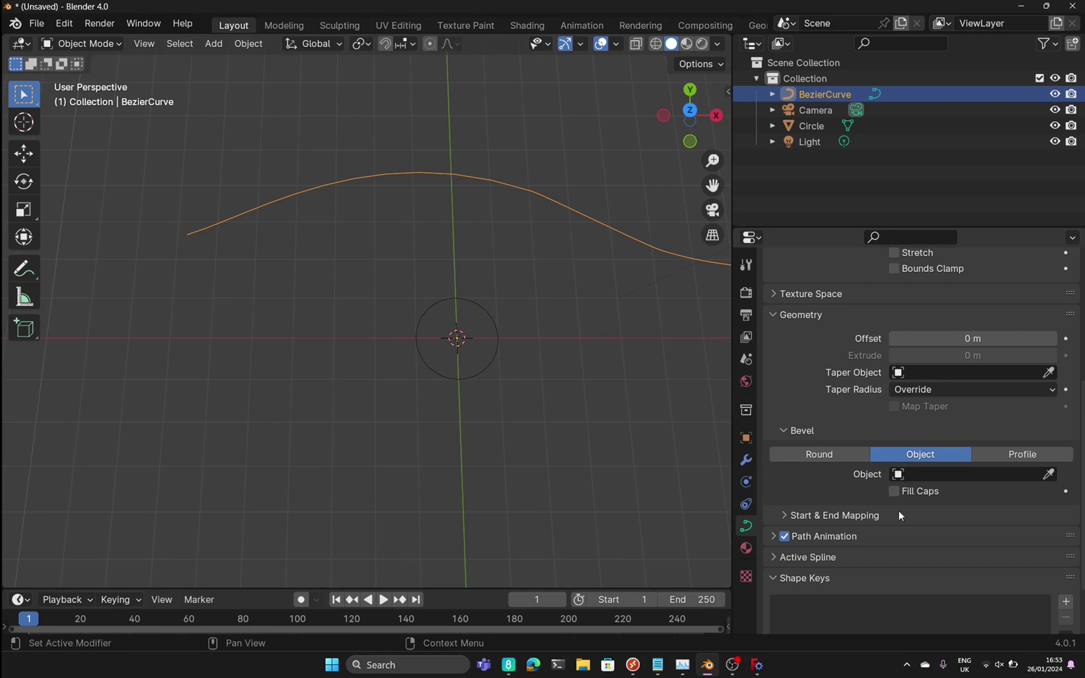
pyautogui.click(982, 478)
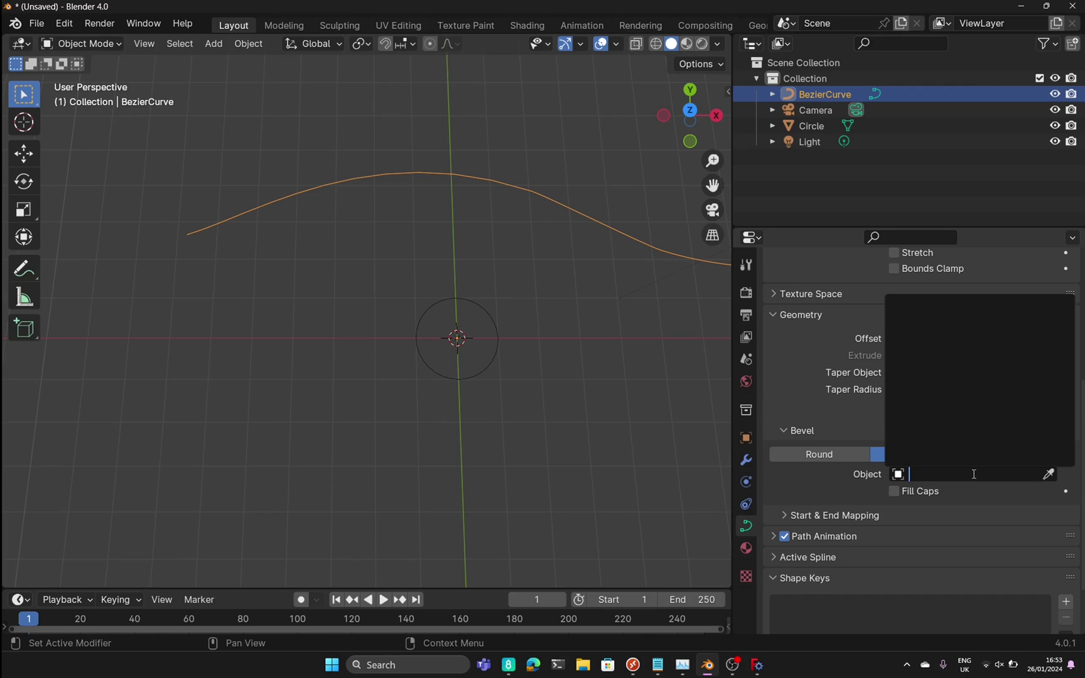
pyautogui.click(519, 443)
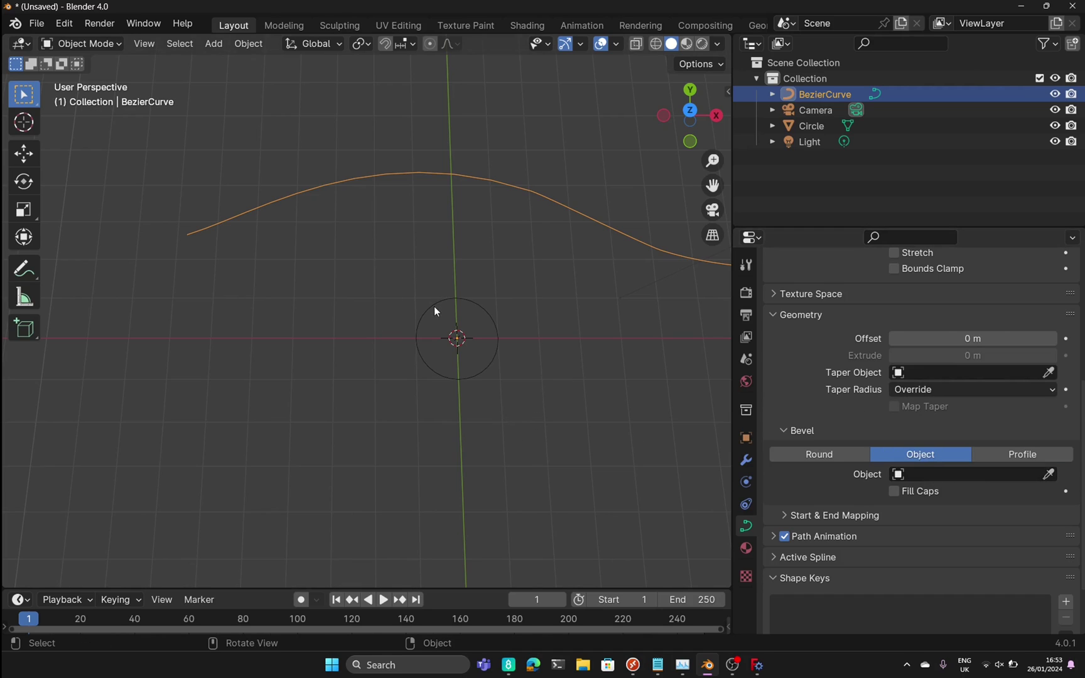
pyautogui.click(425, 369)
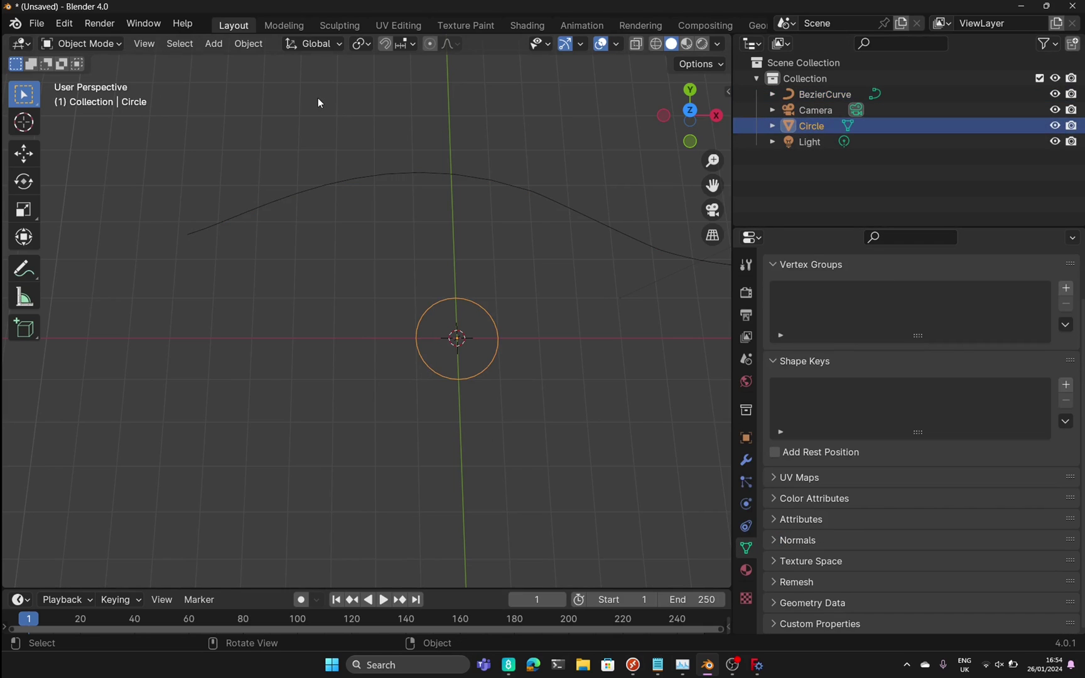
# - Convert the Circle mesh to a curve with Convert To > Curve, then reselect the BezierCurve
pyautogui.rightClick(491, 322)
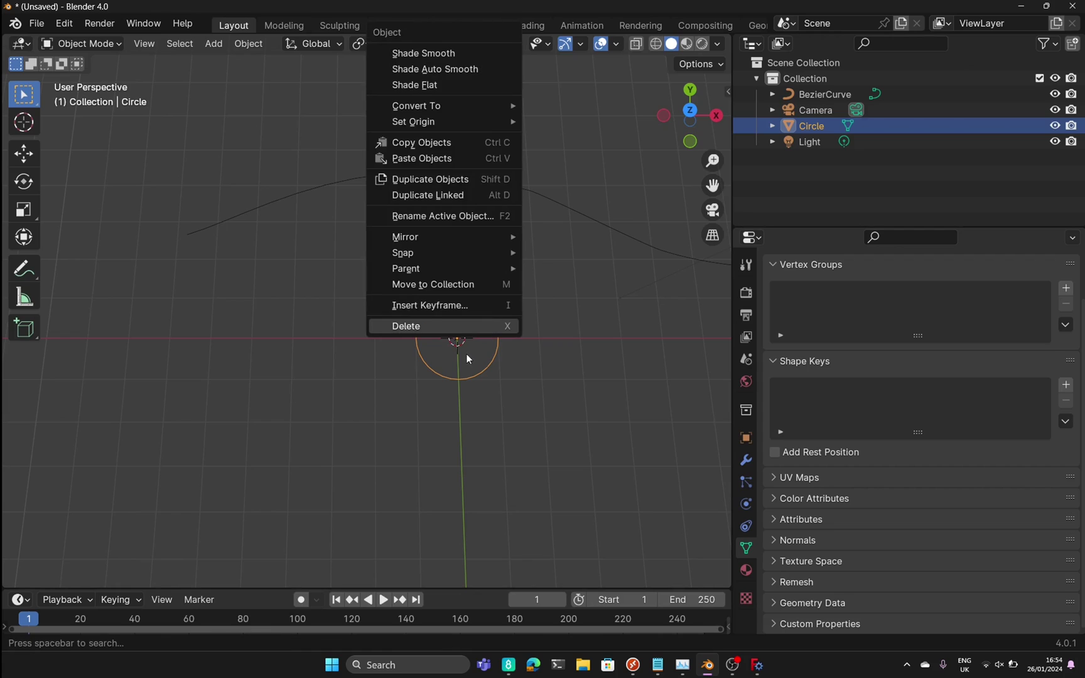
pyautogui.moveTo(477, 101)
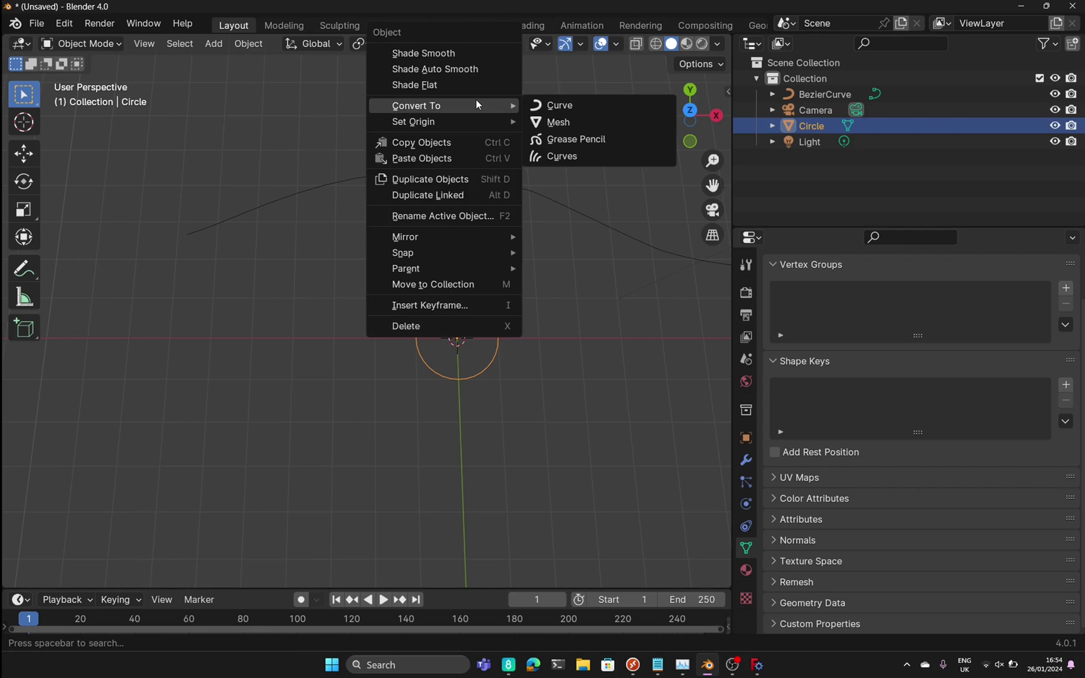
pyautogui.click(579, 108)
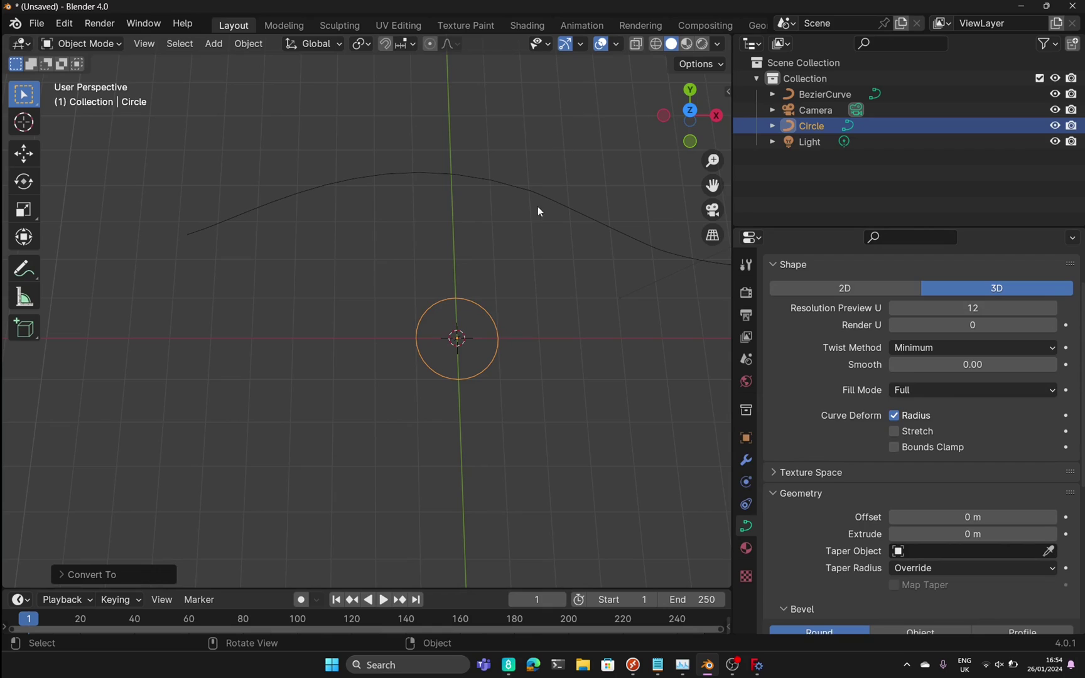
pyautogui.click(569, 316)
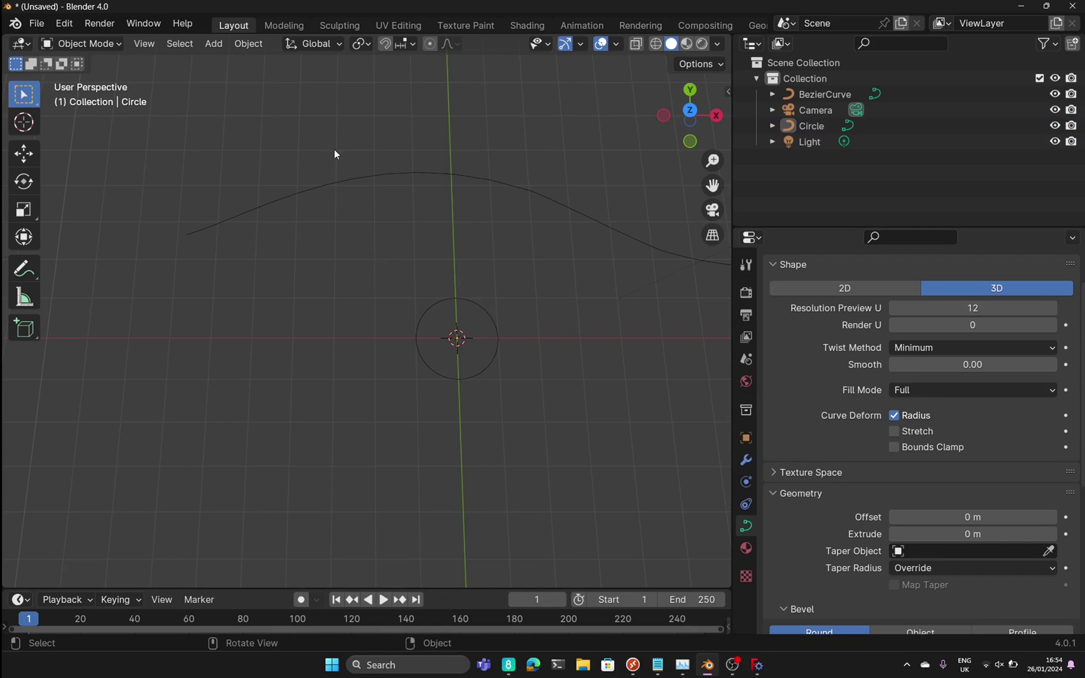
pyautogui.click(496, 184)
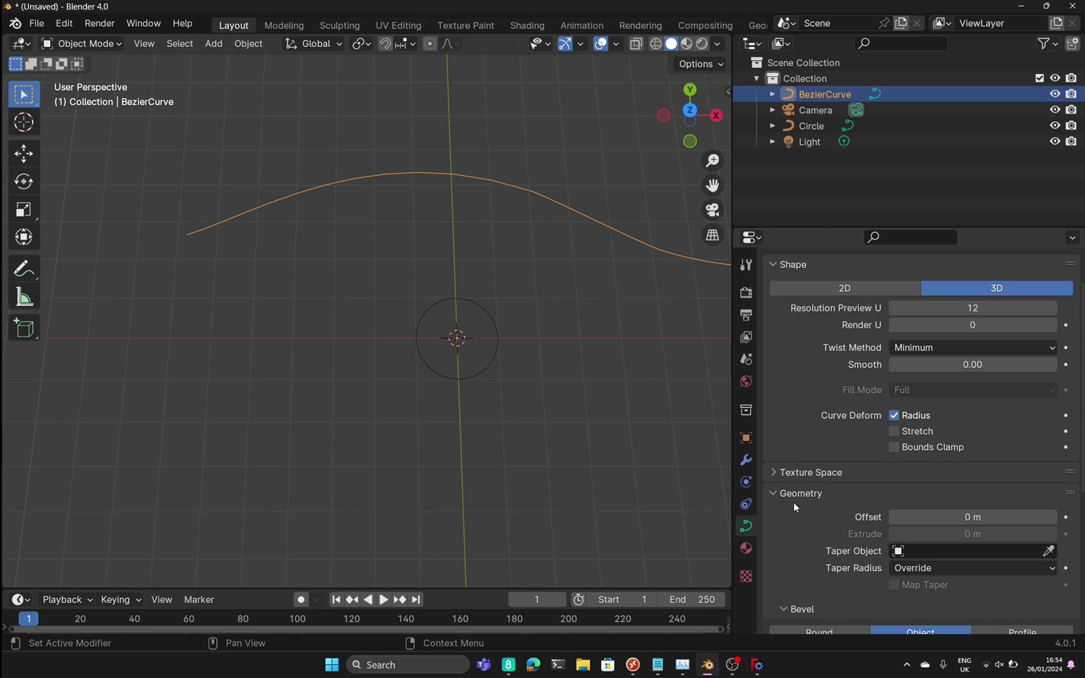
# - Eyedrop the Circle as the BezierCurve's bevel object, then select the Circle
pyautogui.scroll(-5, 795, 503)
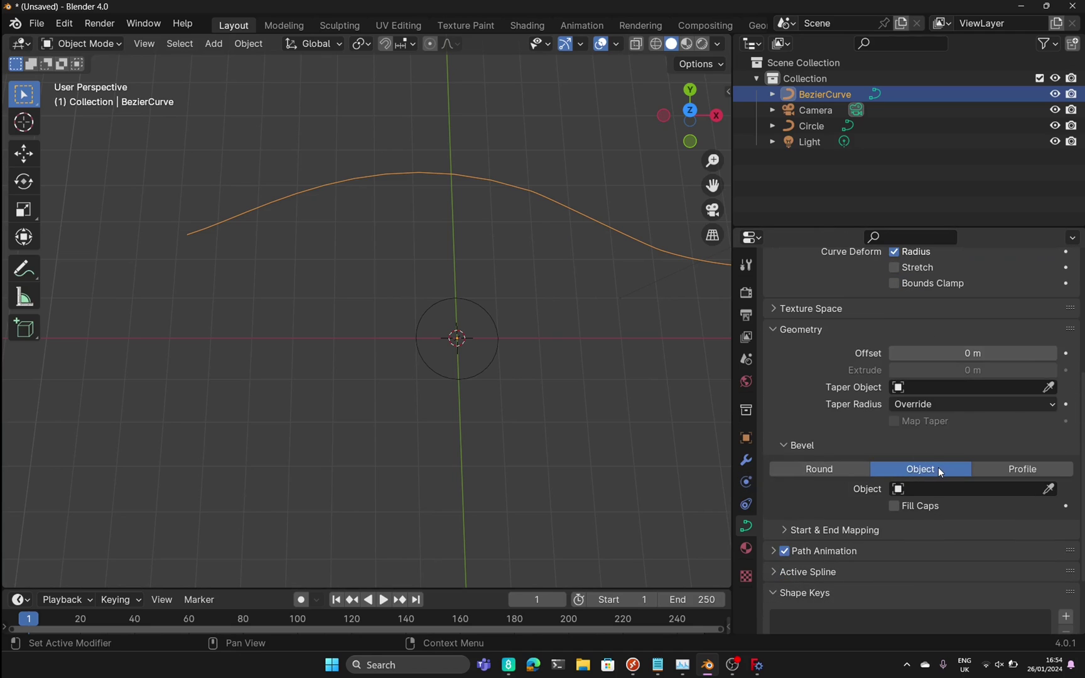
pyautogui.click(962, 489)
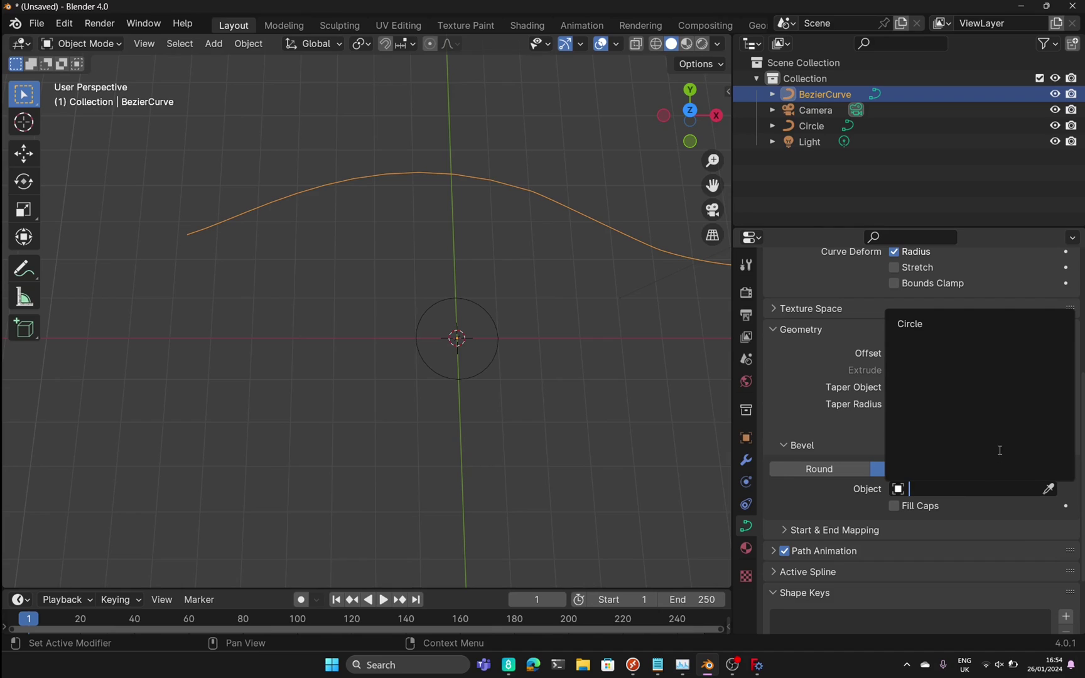
pyautogui.click(1048, 490)
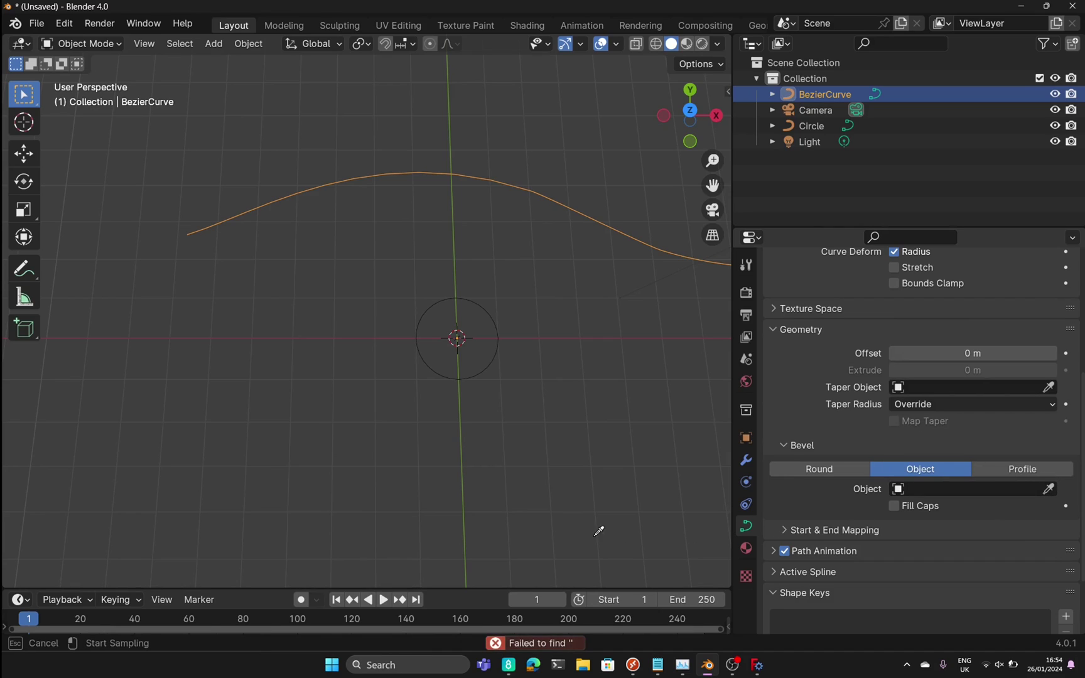
pyautogui.click(496, 354)
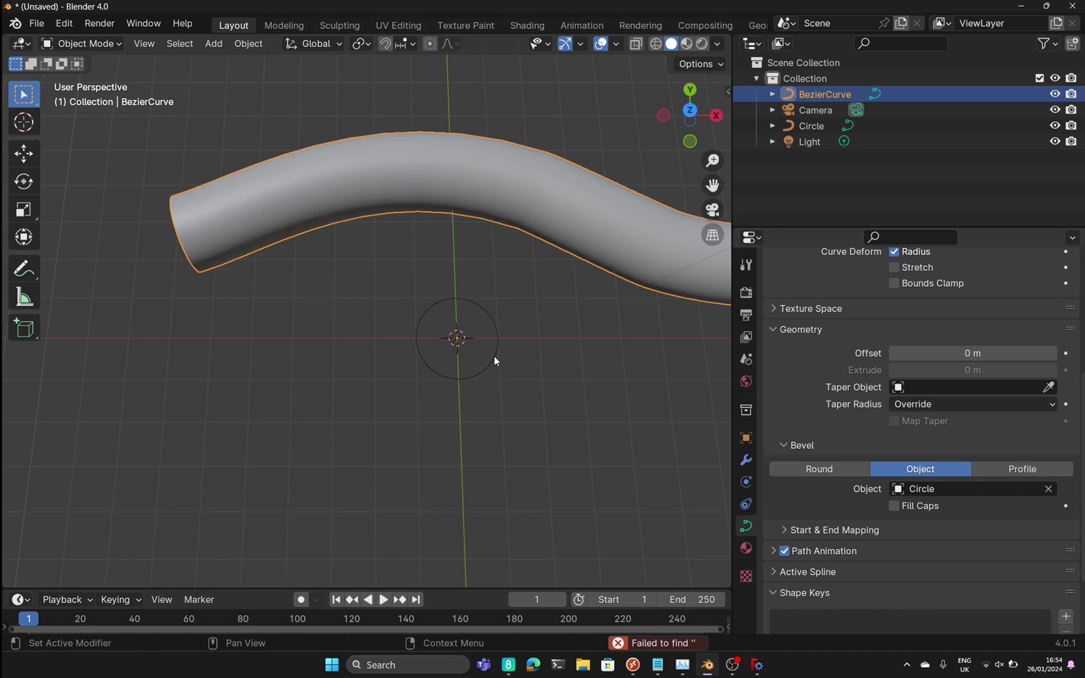
pyautogui.moveTo(398, 372); pyautogui.dragTo(485, 279, button='middle')
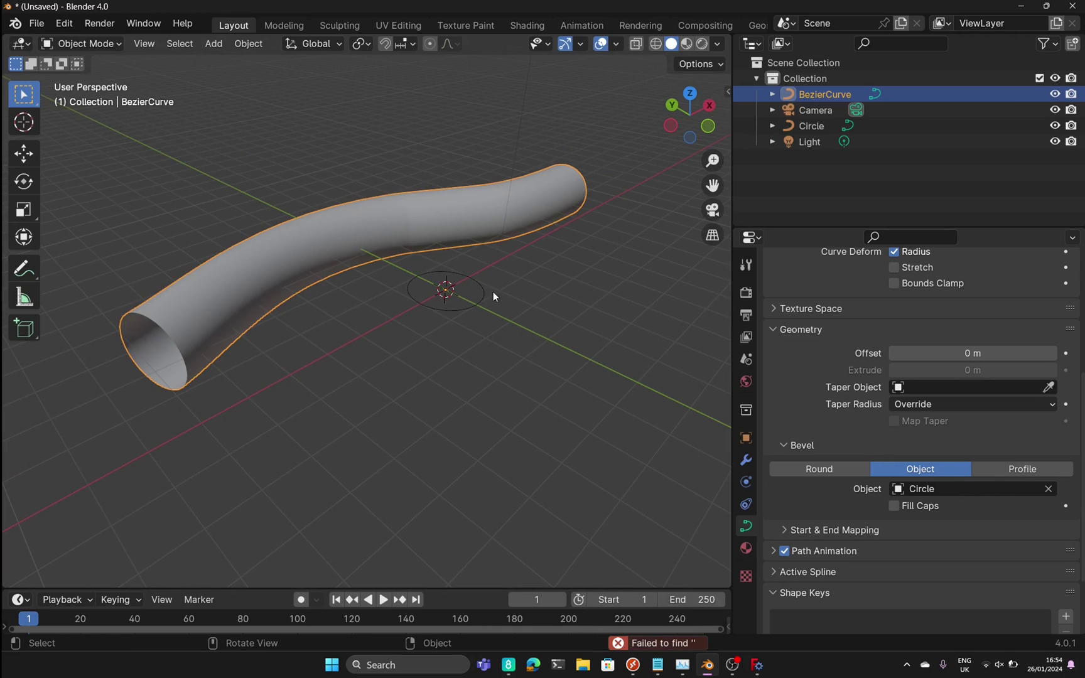
pyautogui.click(458, 308)
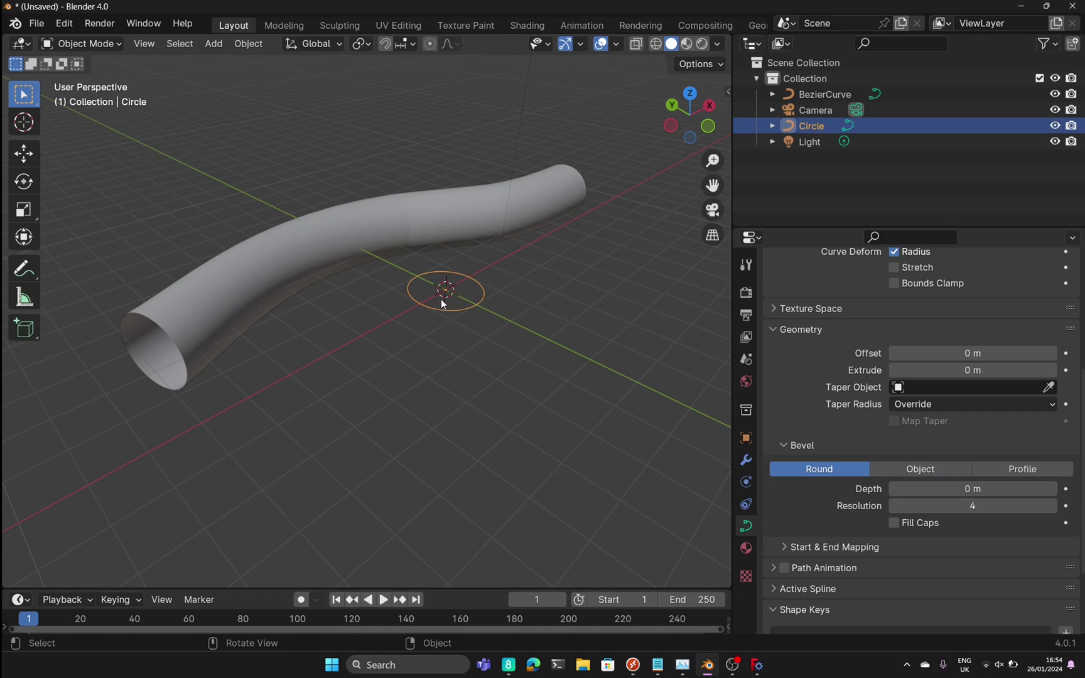
# - Put the Circle into Edit Mode and view it from above
pyautogui.click(79, 44)
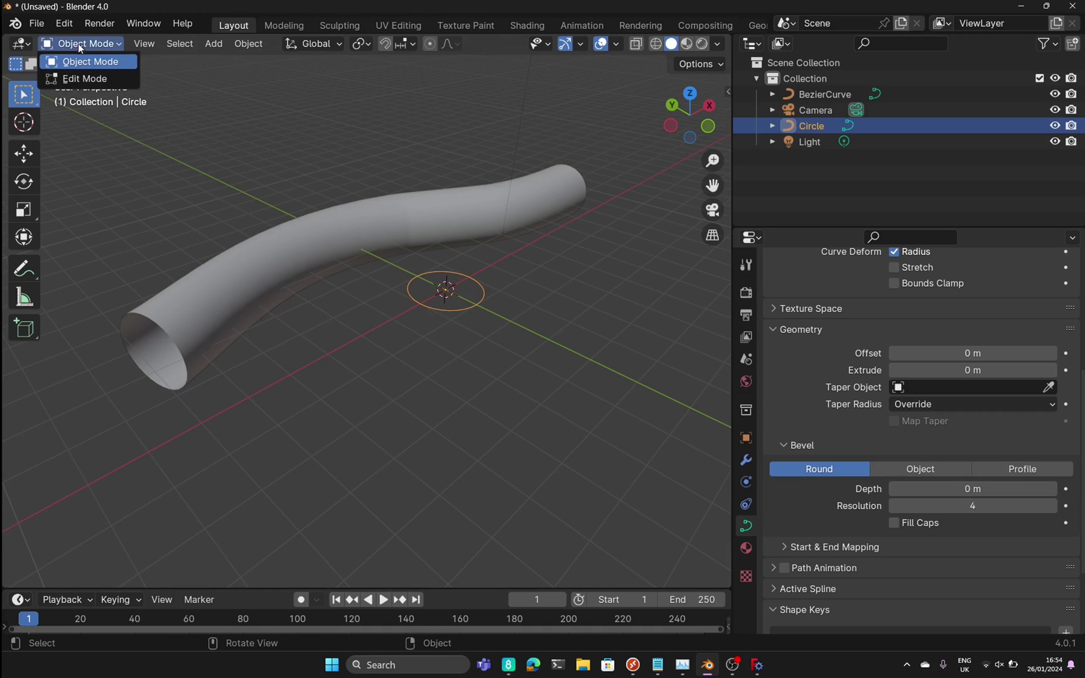
pyautogui.click(77, 79)
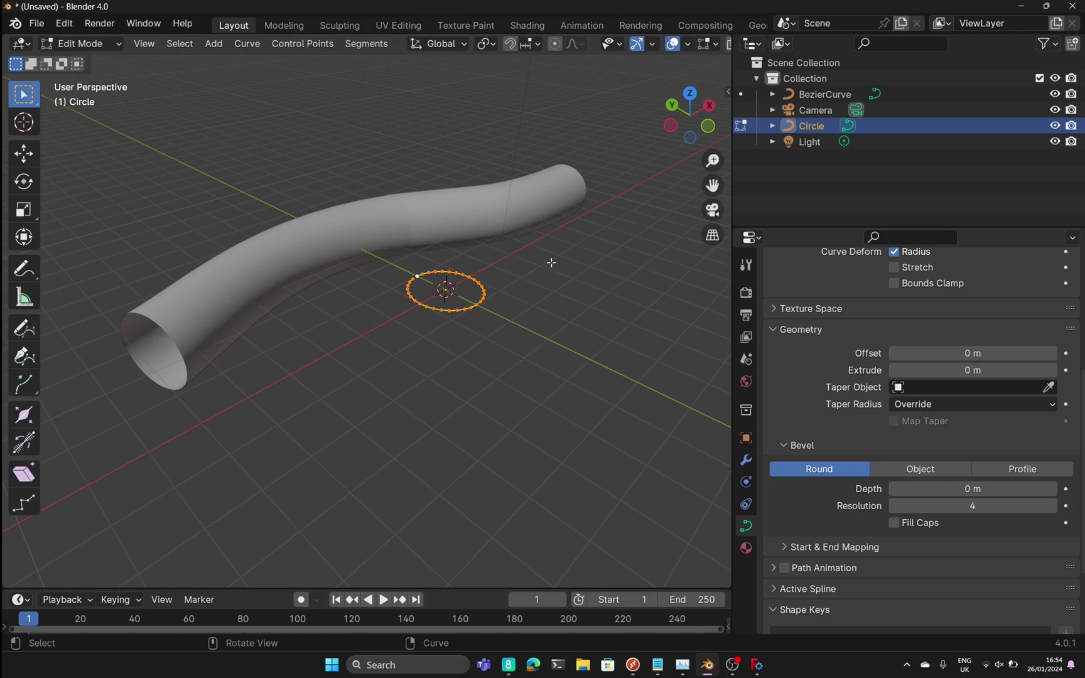
pyautogui.moveTo(525, 270); pyautogui.dragTo(436, 363, button='middle')
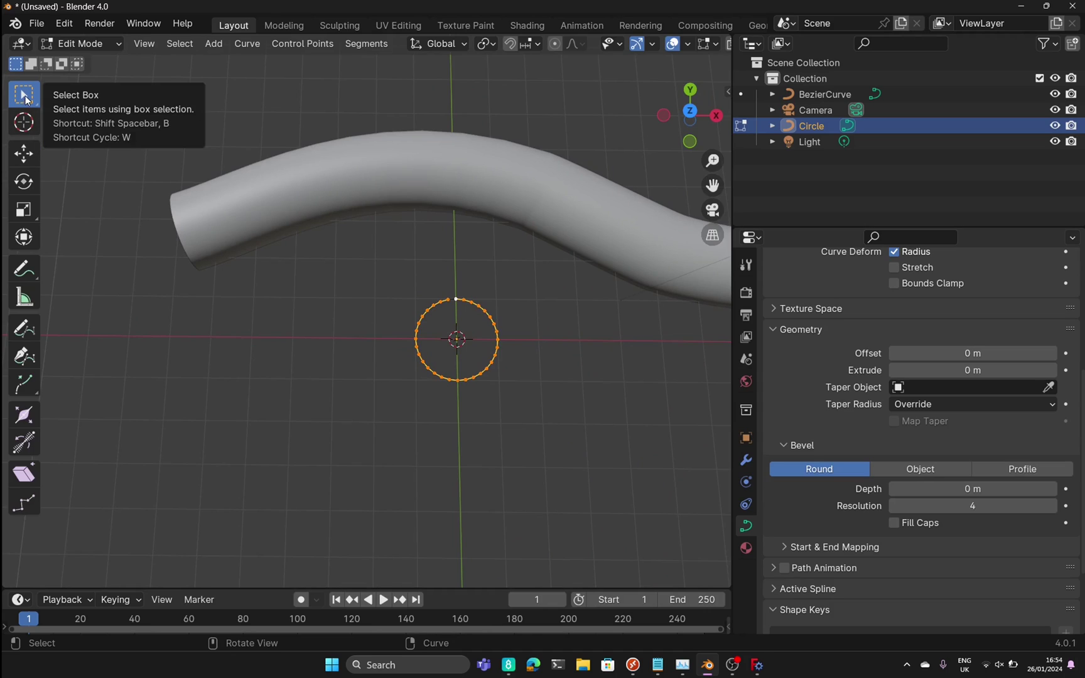
# - Trial-move the Circle's rightmost point along X, undo it, and clear the selection
pyautogui.click(388, 322)
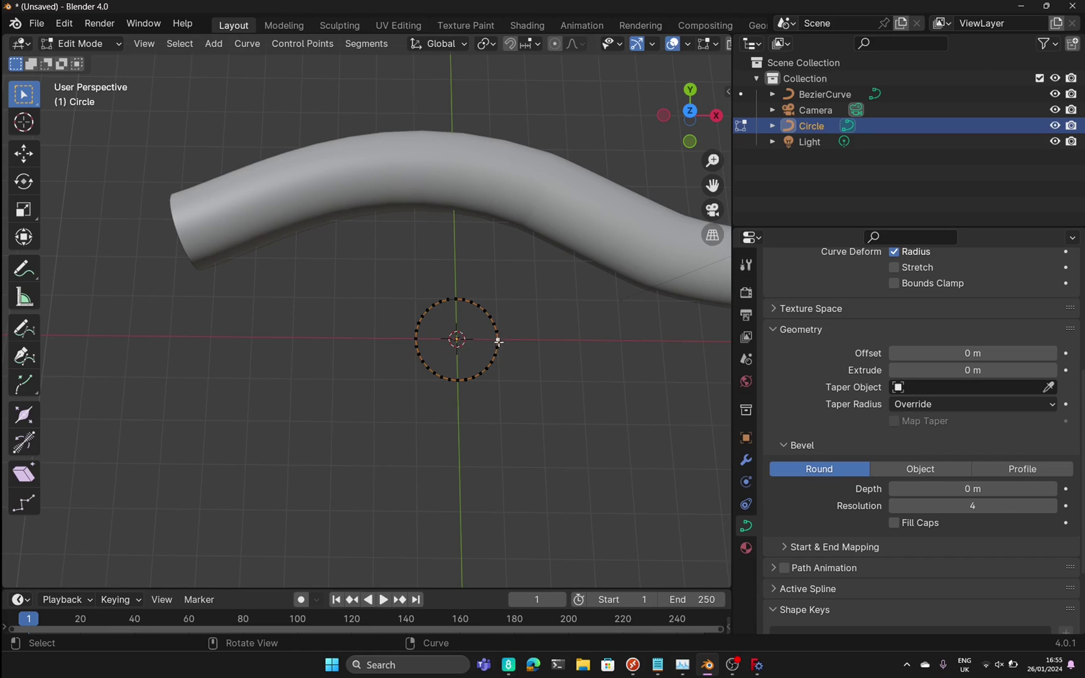
pyautogui.click(24, 153)
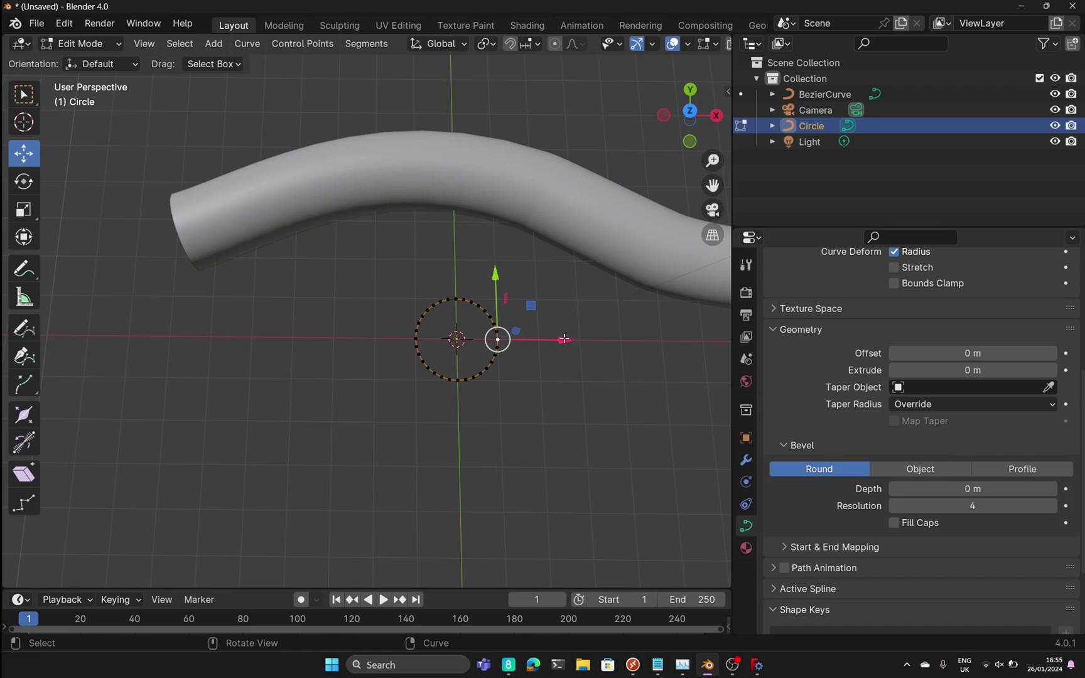
pyautogui.moveTo(565, 339); pyautogui.dragTo(519, 339)
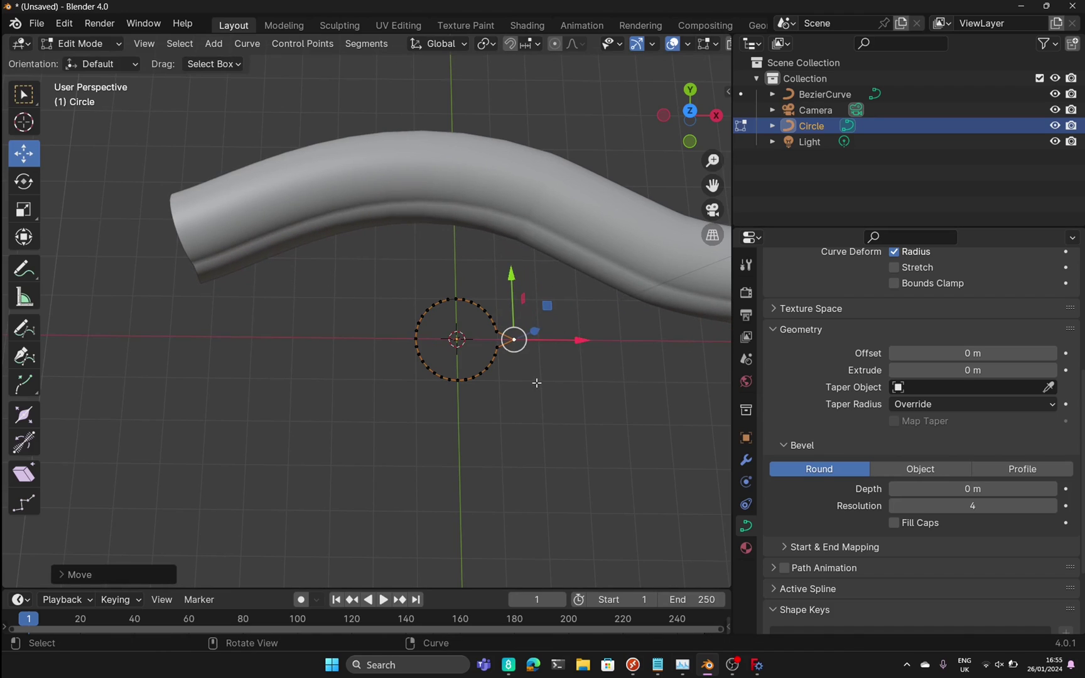
pyautogui.hotkey('ctrl', 'z')
pyautogui.click(529, 406)
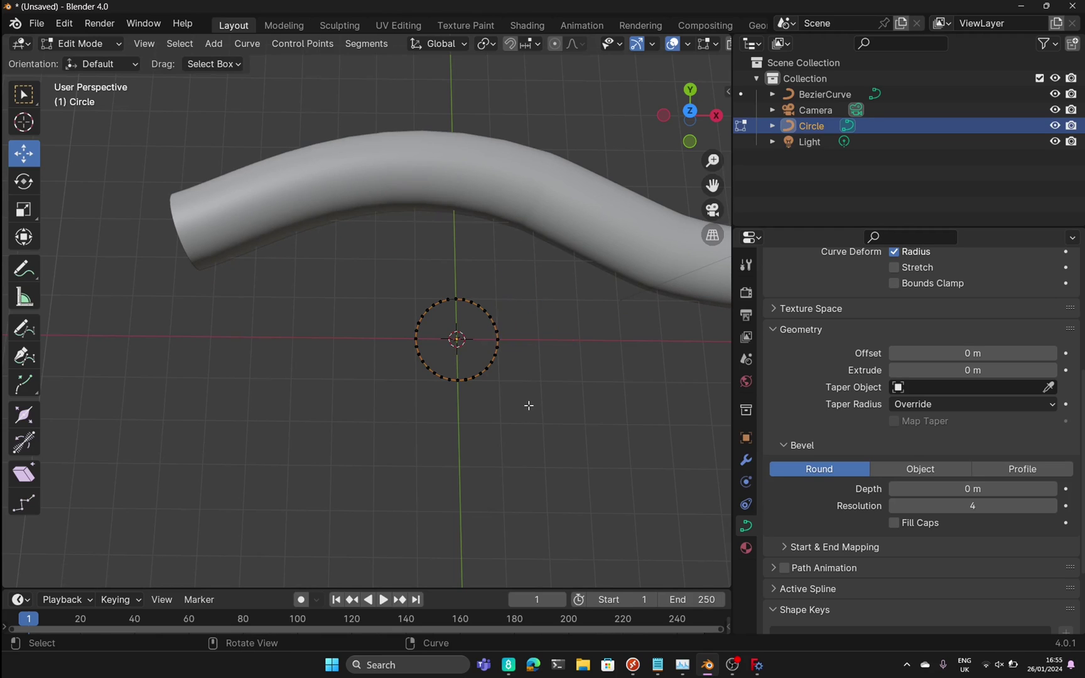
pyautogui.click(23, 193)
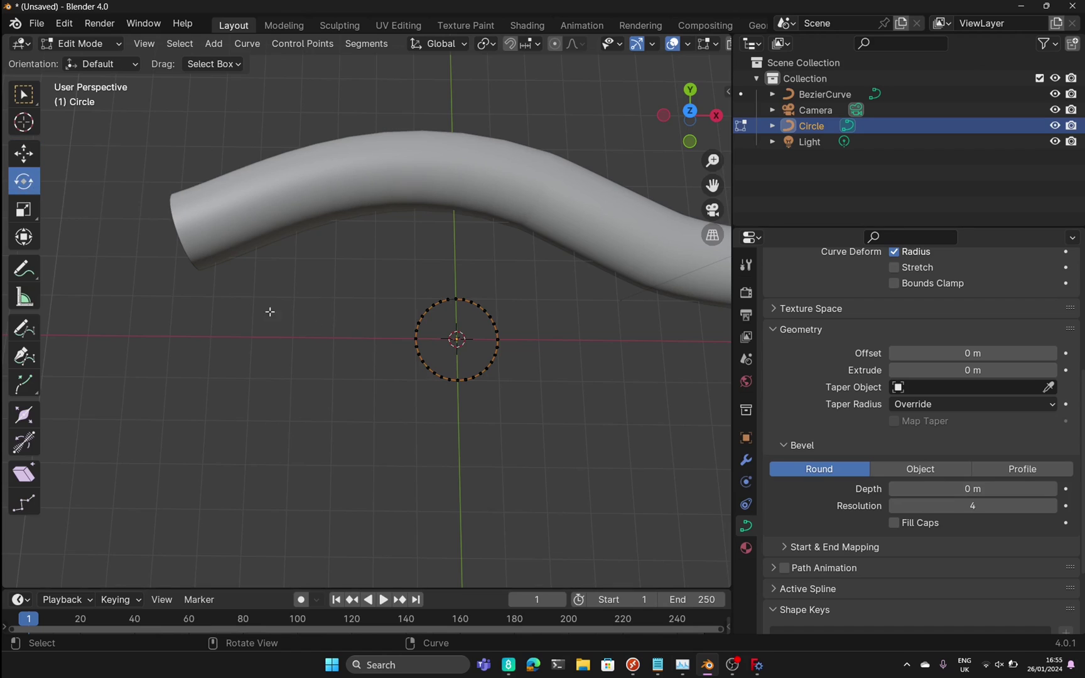
# - Scale the Circle's points to about 0.79 along X, squashing it into an oval
pyautogui.click(30, 210)
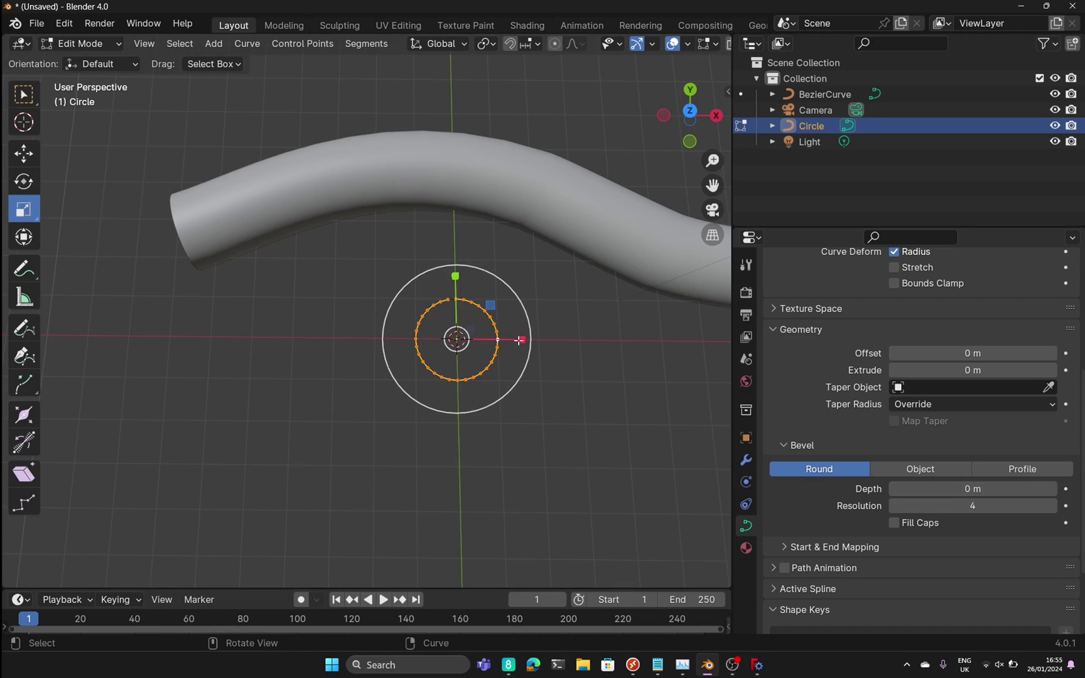
pyautogui.moveTo(521, 339); pyautogui.dragTo(473, 340)
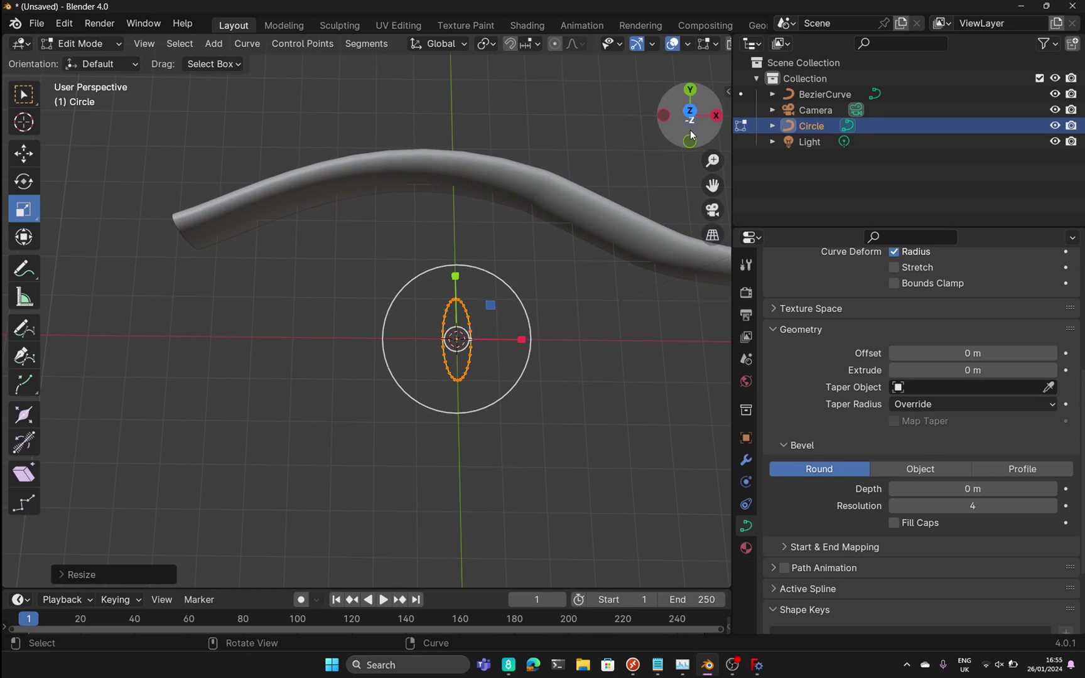
pyautogui.moveTo(693, 134); pyautogui.dragTo(667, 149)
pyautogui.moveTo(472, 311); pyautogui.dragTo(450, 290)
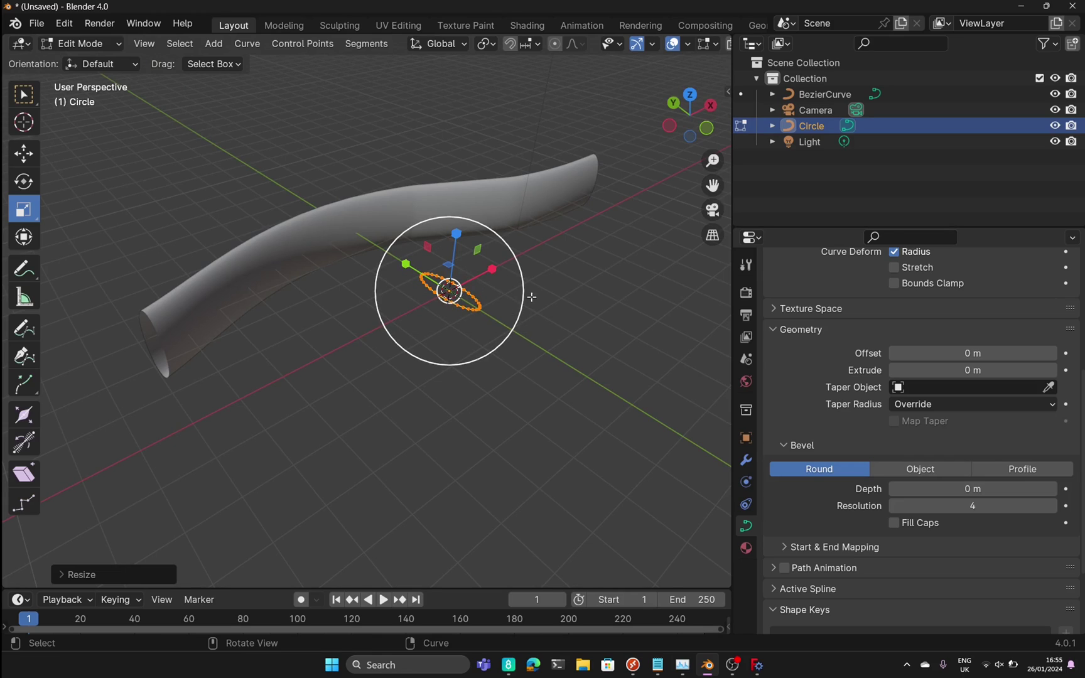
# - Rotate the Circle profile around the X and Y axes to tilt it
pyautogui.click(24, 181)
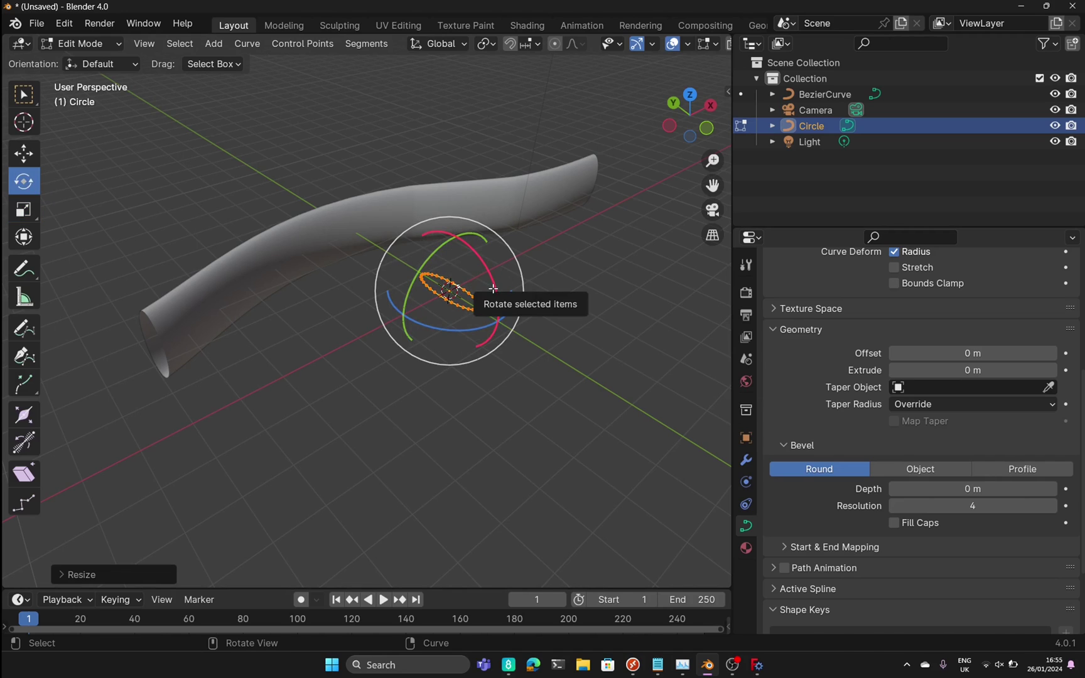
pyautogui.moveTo(500, 282)
pyautogui.mouseDown()
pyautogui.moveTo(419, 163)
pyautogui.moveTo(503, 333)
pyautogui.moveTo(519, 302)
pyautogui.moveTo(462, 361)
pyautogui.moveTo(502, 363)
pyautogui.moveTo(512, 297)
pyautogui.mouseUp()
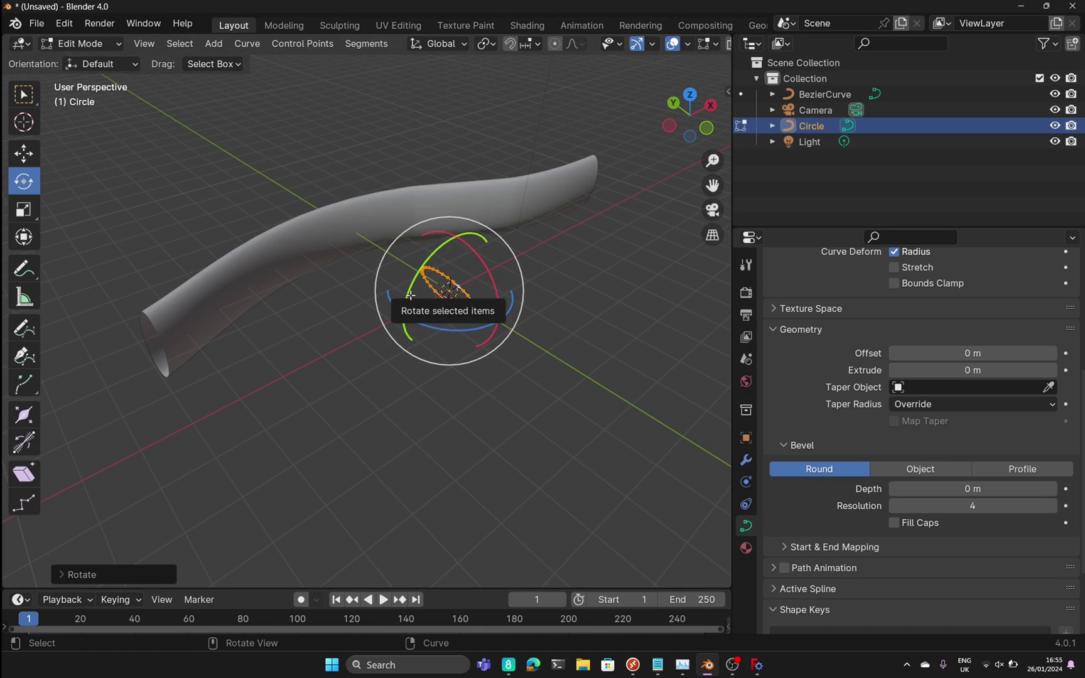
pyautogui.moveTo(415, 294); pyautogui.dragTo(378, 378)
pyautogui.click(448, 435)
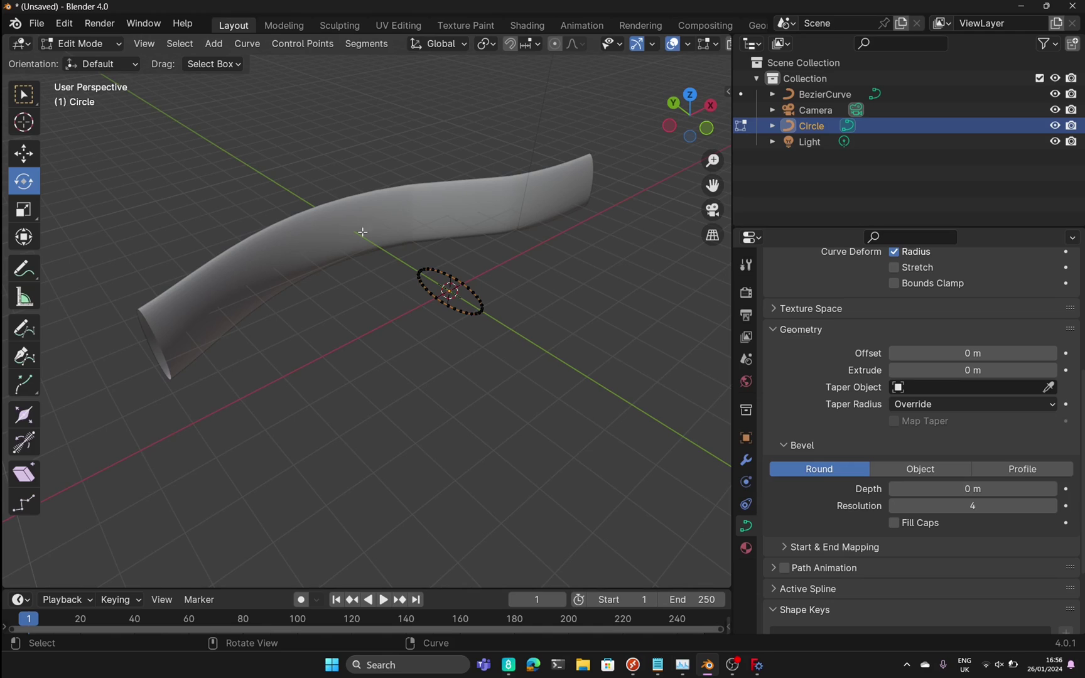
# - Return to Object Mode, select the BezierCurve in the outliner and enter Edit Mode
pyautogui.click(84, 44)
pyautogui.click(93, 62)
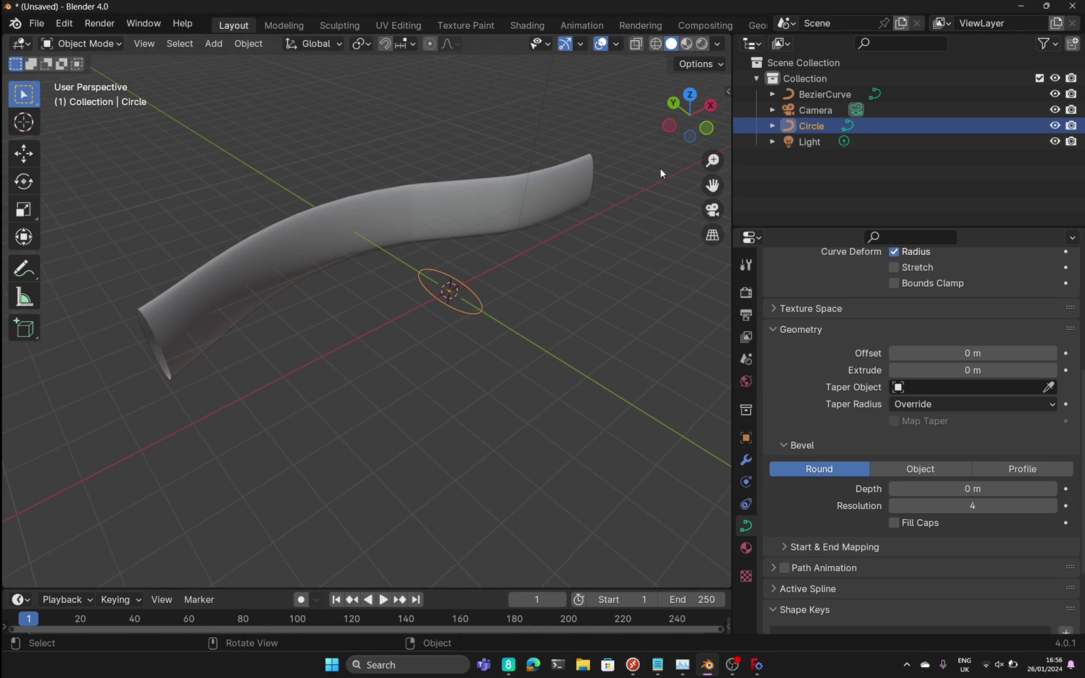
pyautogui.click(832, 96)
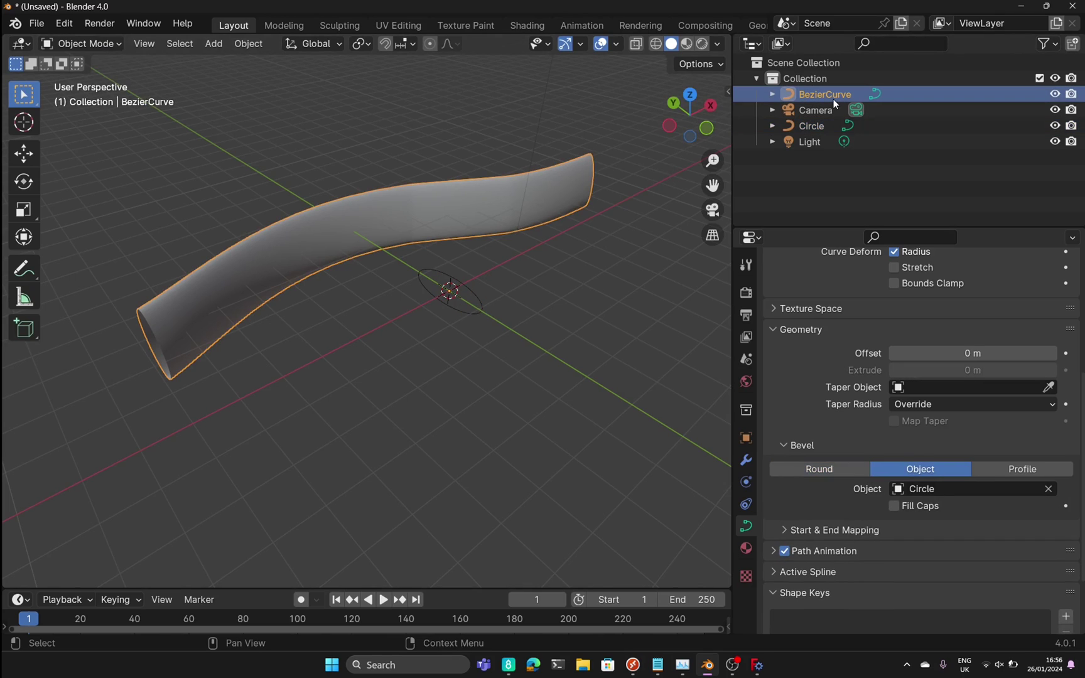
pyautogui.click(75, 44)
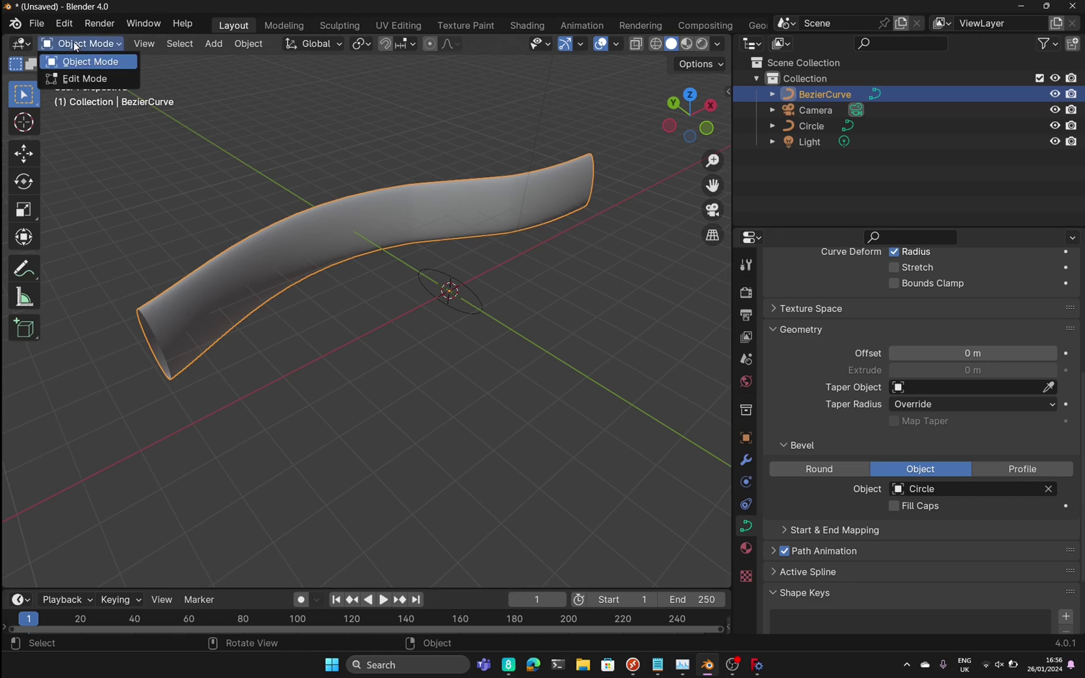
pyautogui.click(76, 78)
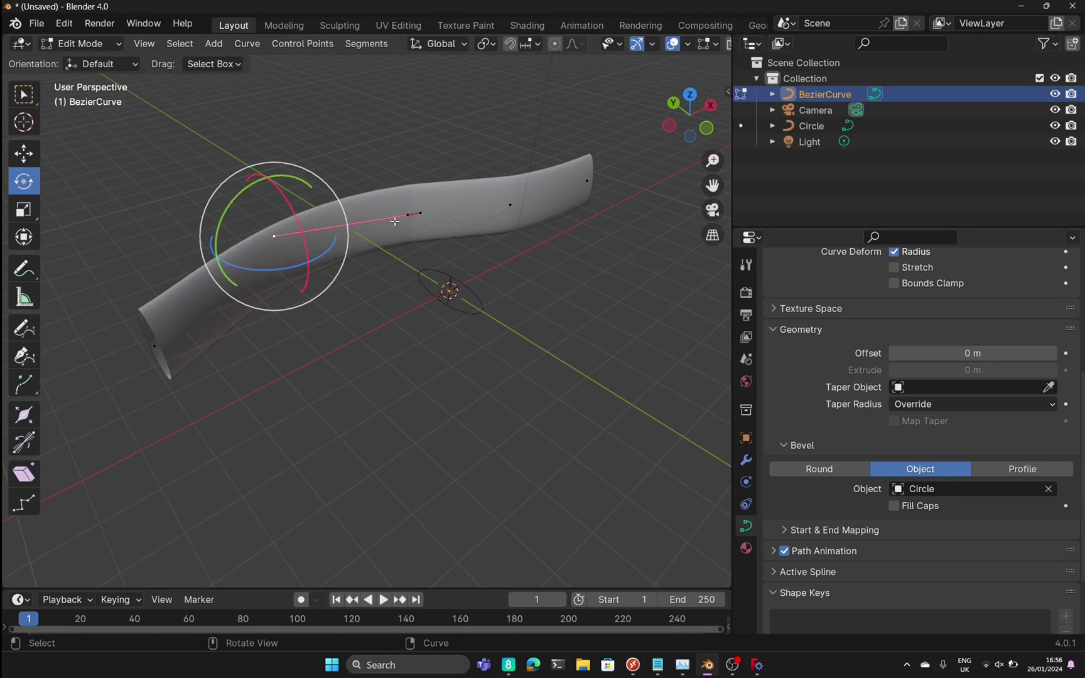
pyautogui.moveTo(275, 272); pyautogui.dragTo(497, 230, button='middle')
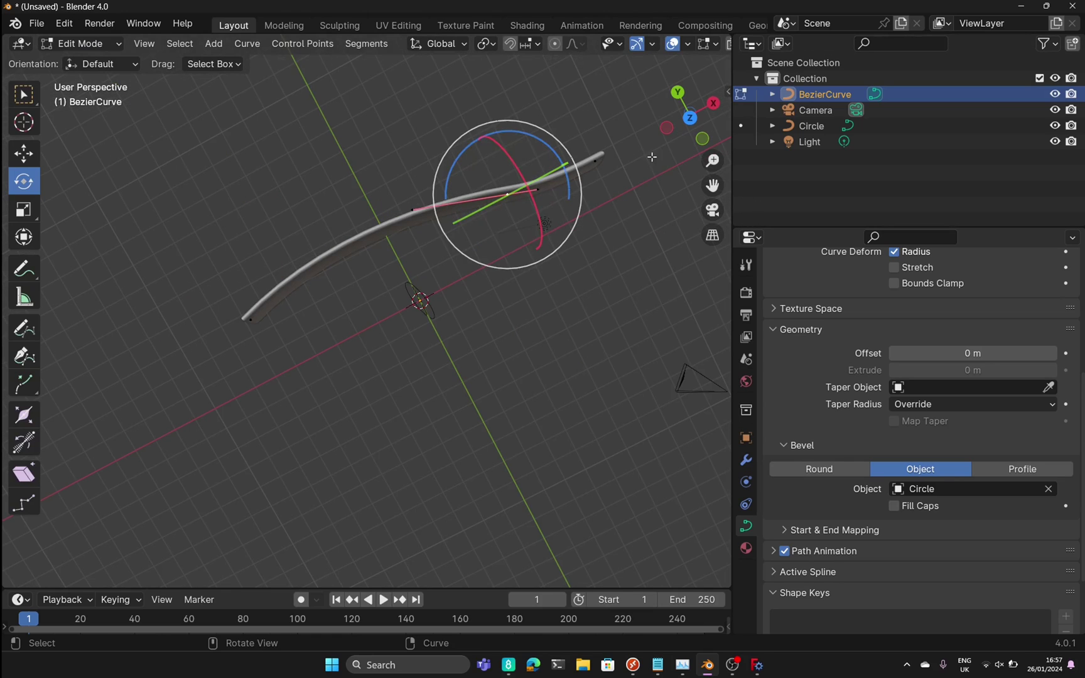
pyautogui.moveTo(679, 138); pyautogui.dragTo(635, 144)
# - Move a control point along Y and drag its handle into a sharper S-bend
pyautogui.click(21, 157)
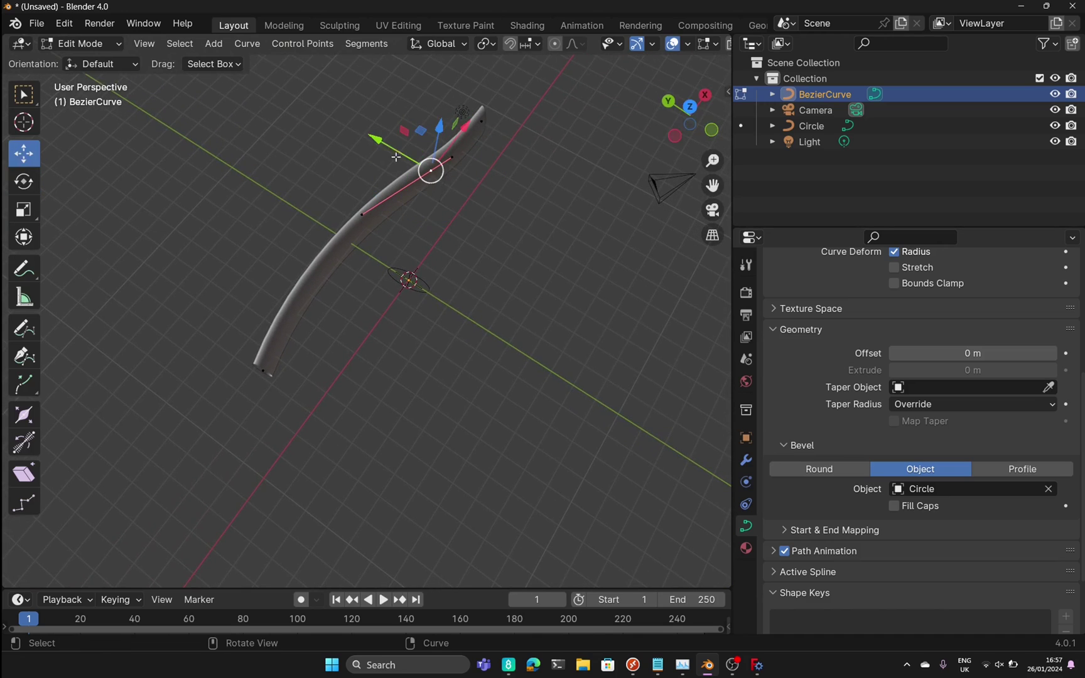
pyautogui.moveTo(377, 138); pyautogui.dragTo(451, 162)
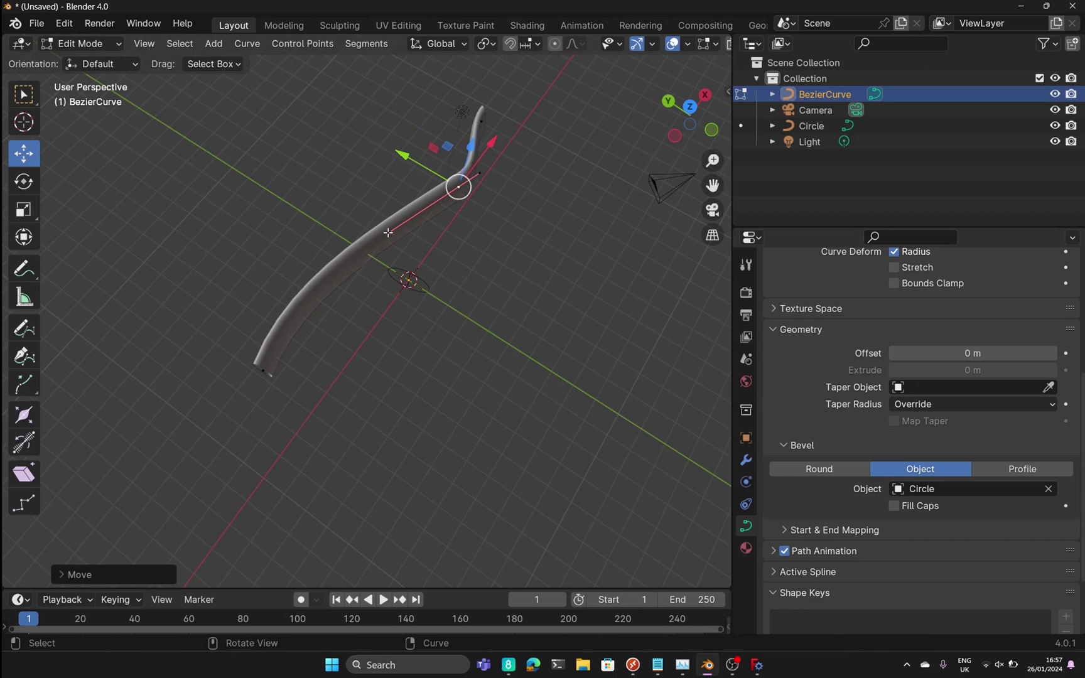
pyautogui.moveTo(390, 232); pyautogui.dragTo(497, 286)
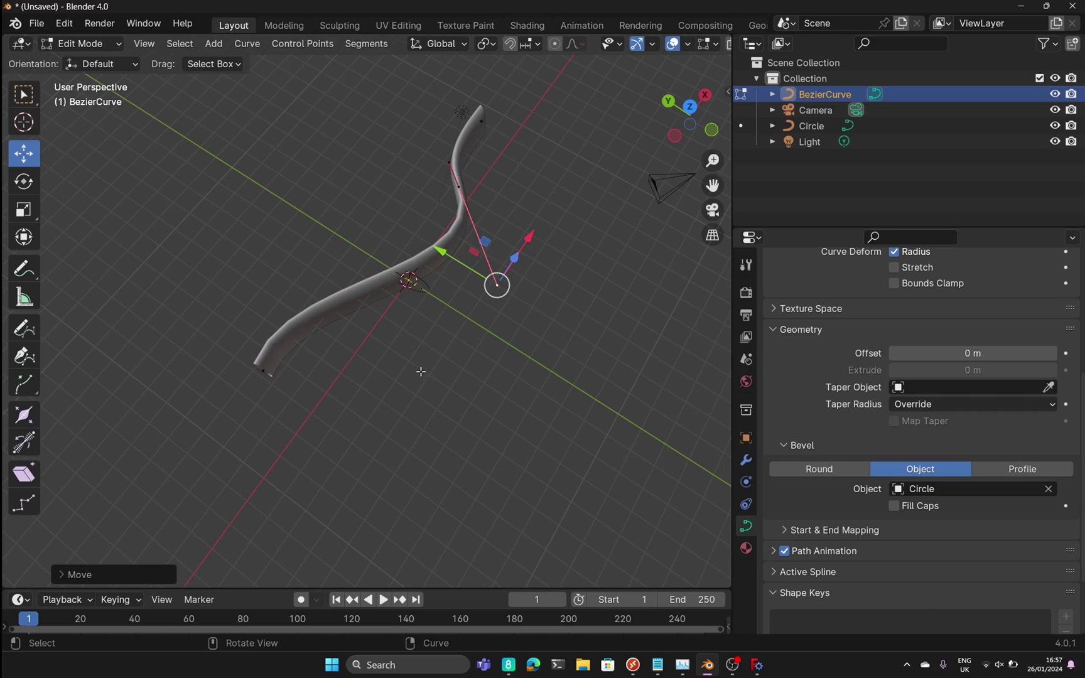
pyautogui.moveTo(689, 128); pyautogui.dragTo(497, 133)
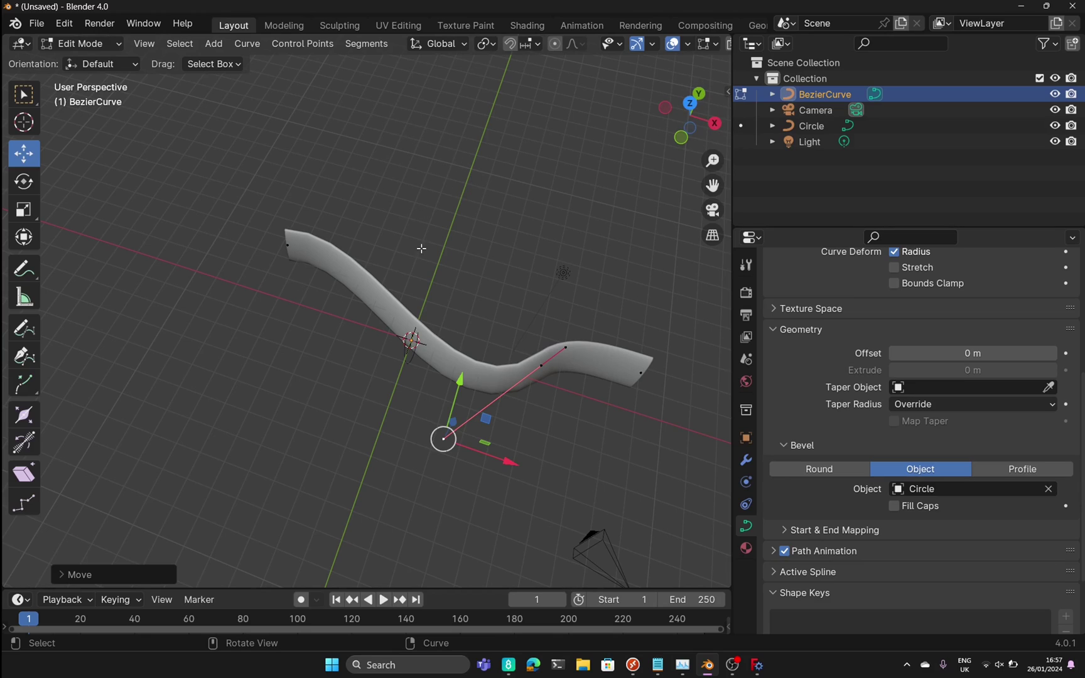
pyautogui.moveTo(355, 449); pyautogui.dragTo(419, 402, button='middle')
# - Enable Fill Caps, toggling it off and back on to compare open and closed ends
pyautogui.click(895, 505)
pyautogui.moveTo(283, 323); pyautogui.dragTo(439, 262, button='middle')
pyautogui.scroll(2, 292, 332)
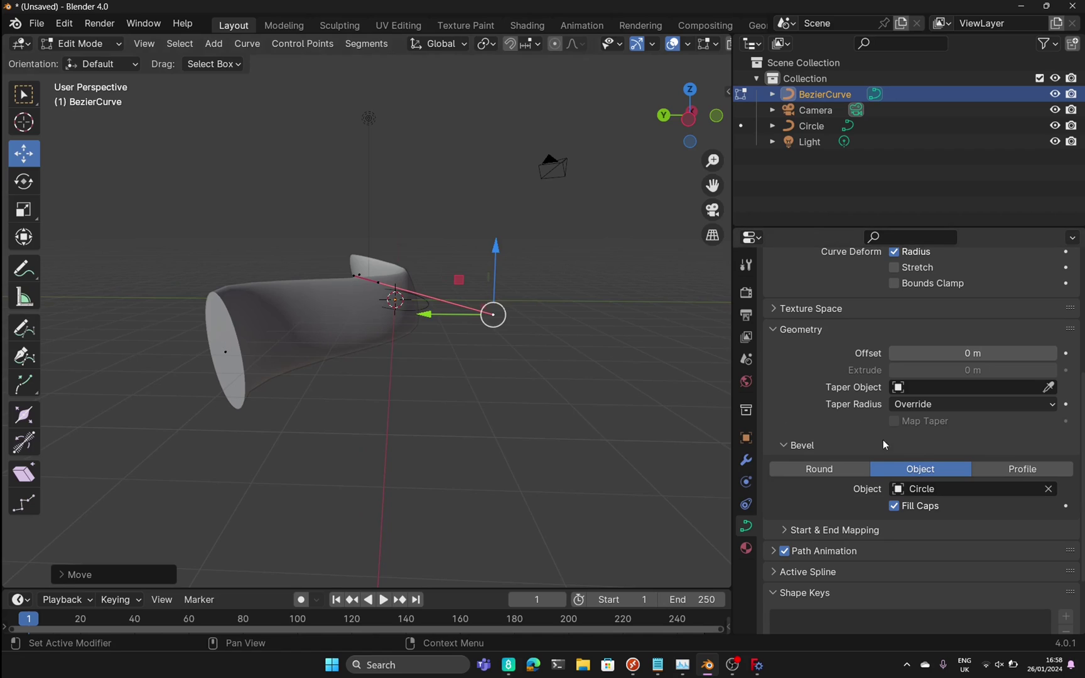
pyautogui.click(894, 506)
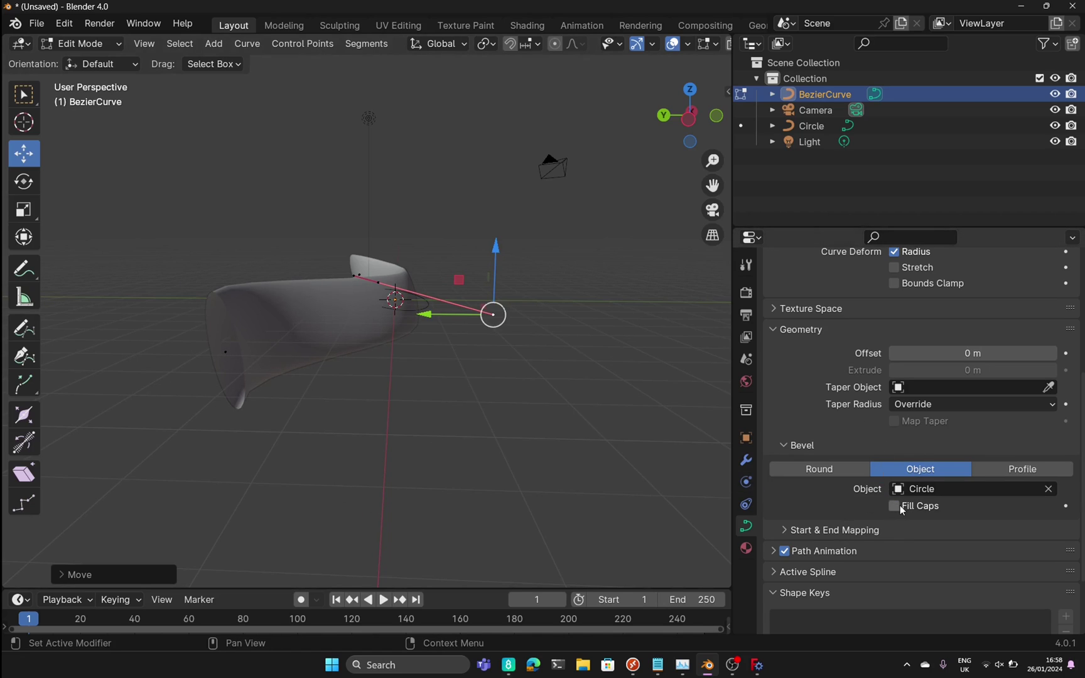
pyautogui.click(894, 506)
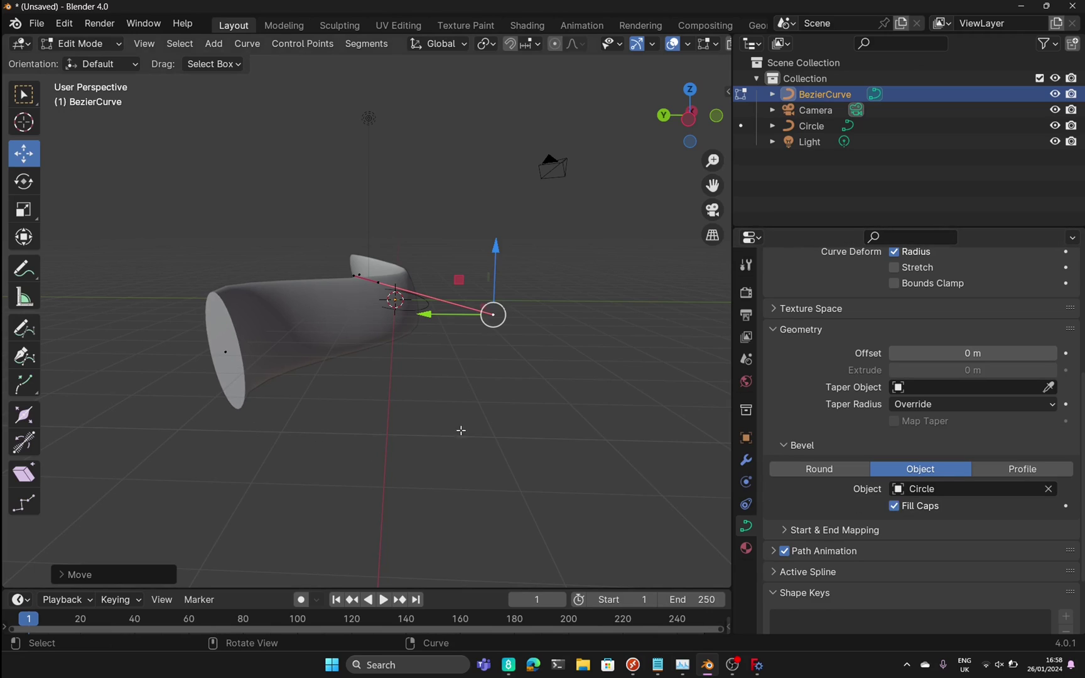